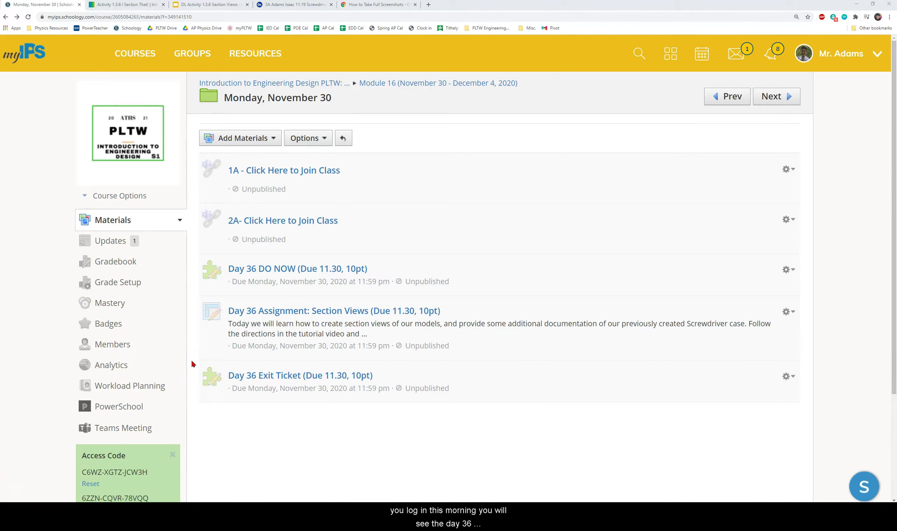
Step: Bring up the Activity 1.3.6 Section That! lesson and scroll to steps 7–9 on slicing the screwdriver base
left_click(237, 314)
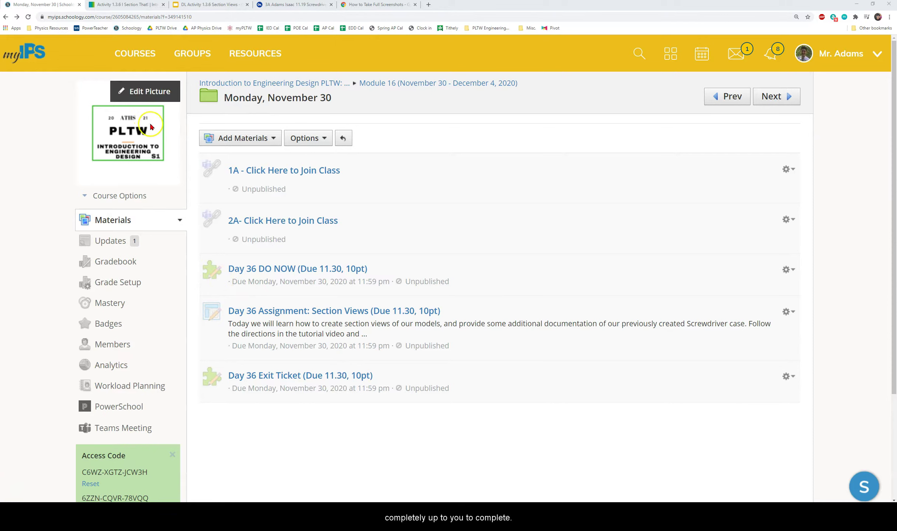
left_click(123, 6)
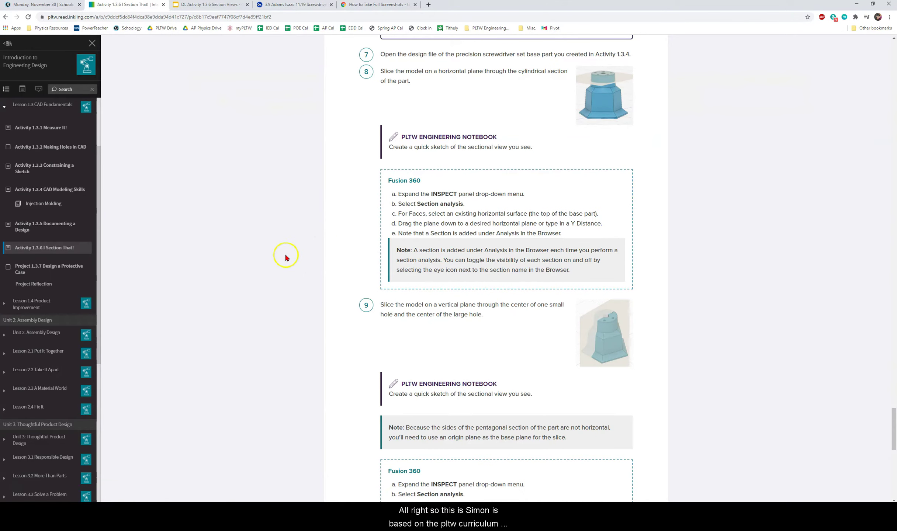
scroll(385, 211, "up", 2)
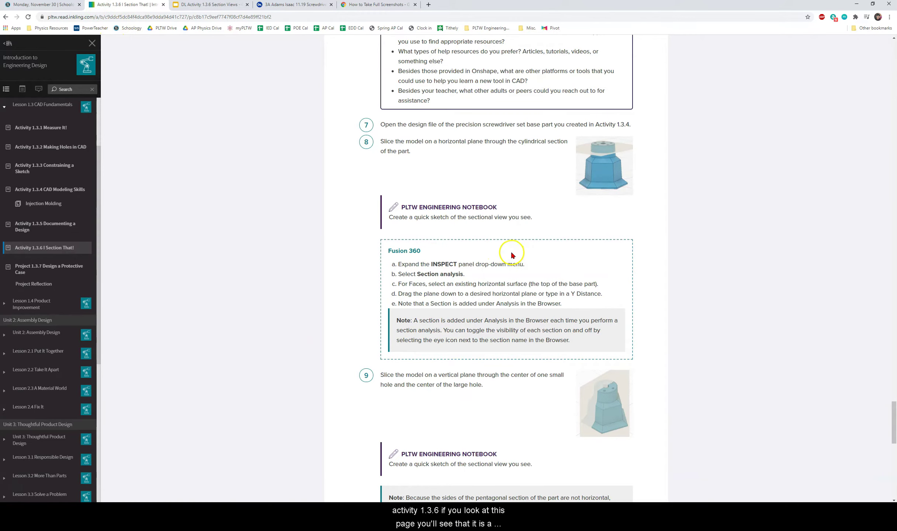
left_click_drag(893, 425, 893, 105)
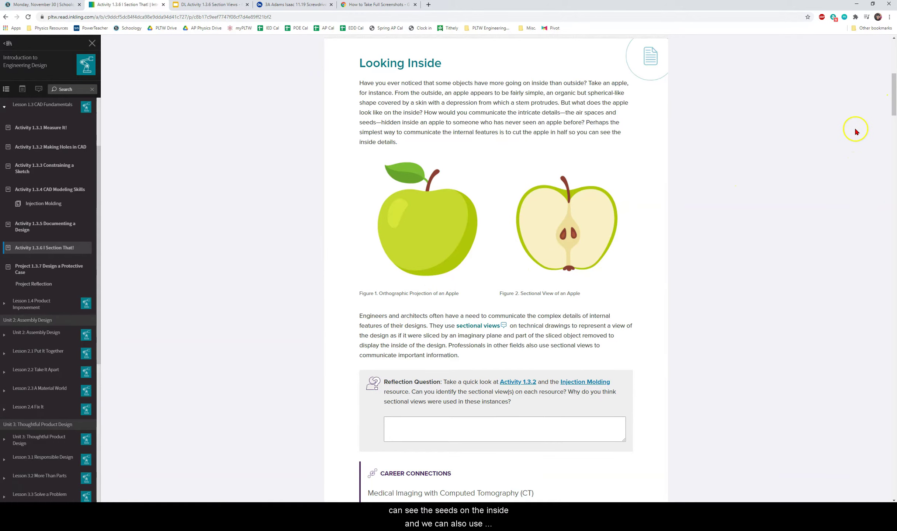
left_click_drag(893, 107, 890, 220)
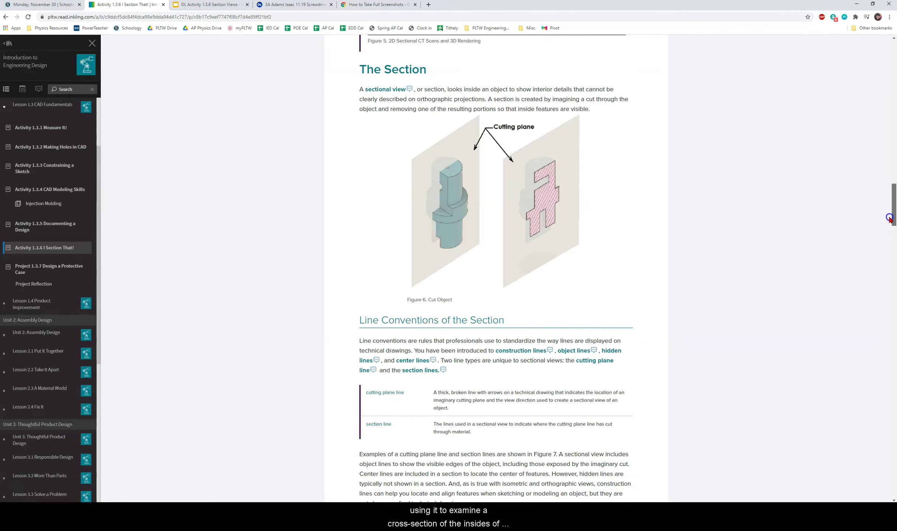
left_click_drag(890, 219, 894, 439)
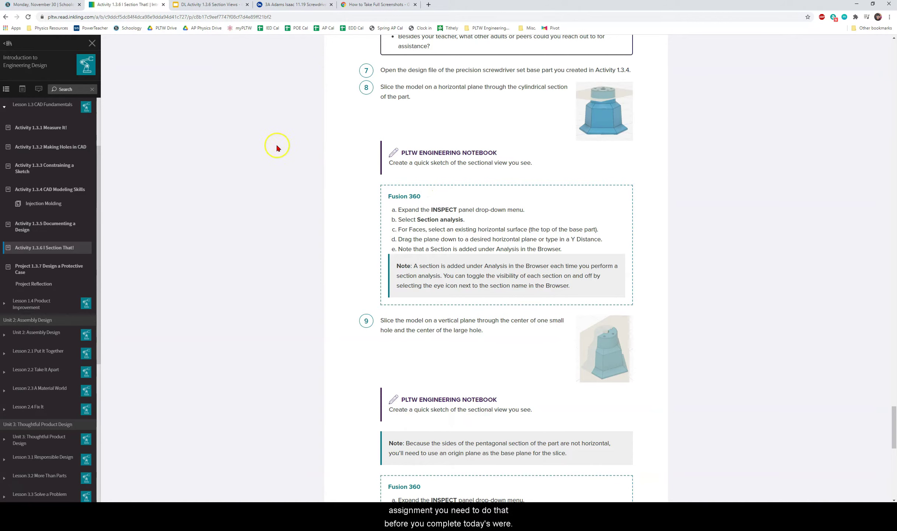
left_click(237, 136)
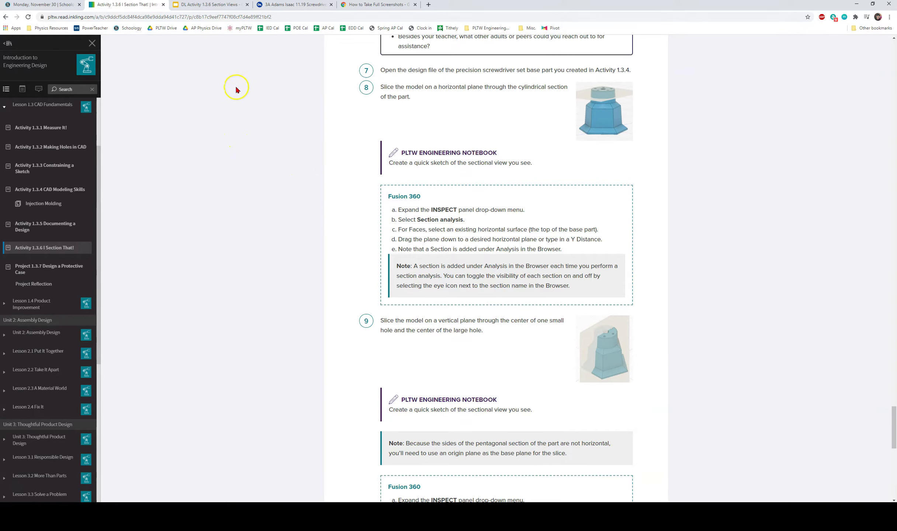
Step: Review slides 2–5 of the DL Activity 1.3.6 Section Views deck, ending on Horizontal Section View
left_click(209, 5)
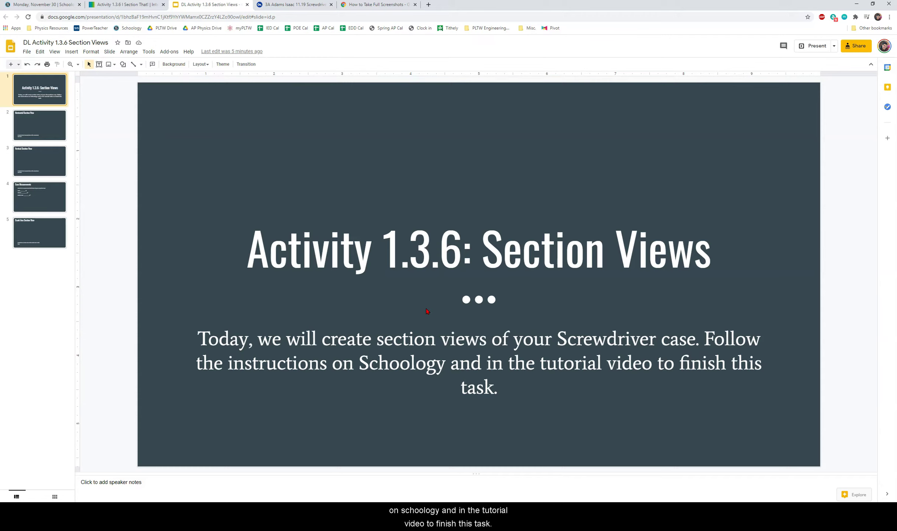
left_click(40, 135)
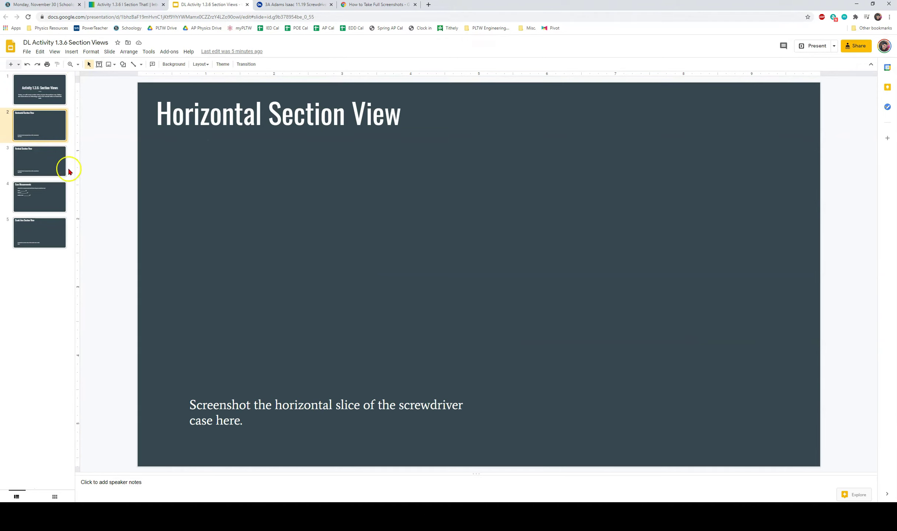
left_click(48, 161)
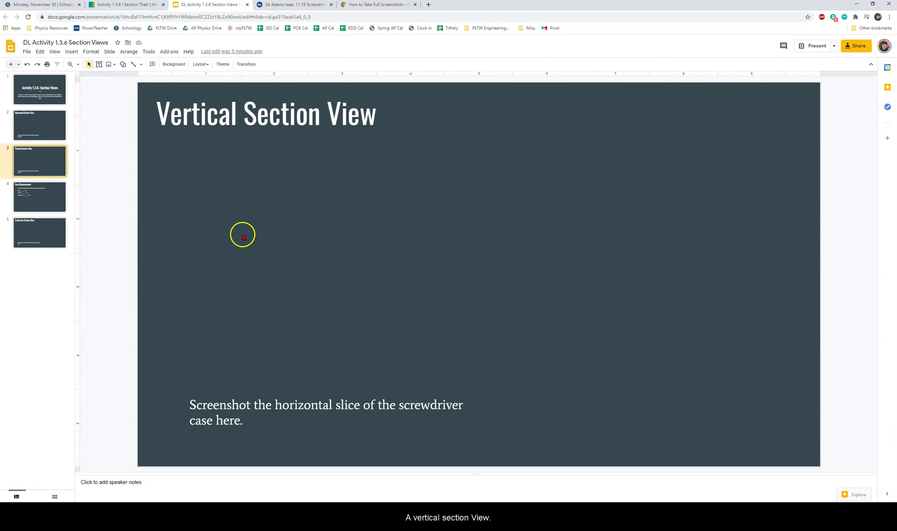
left_click(44, 197)
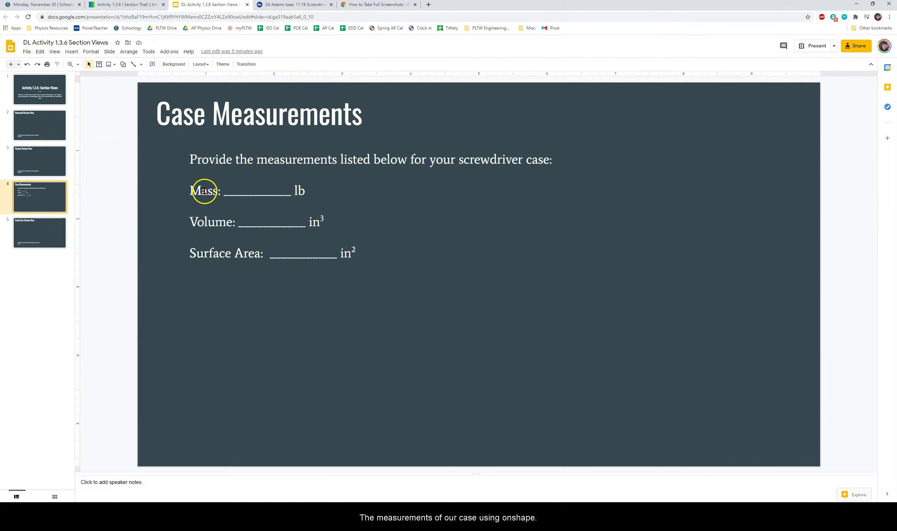
left_click(35, 228)
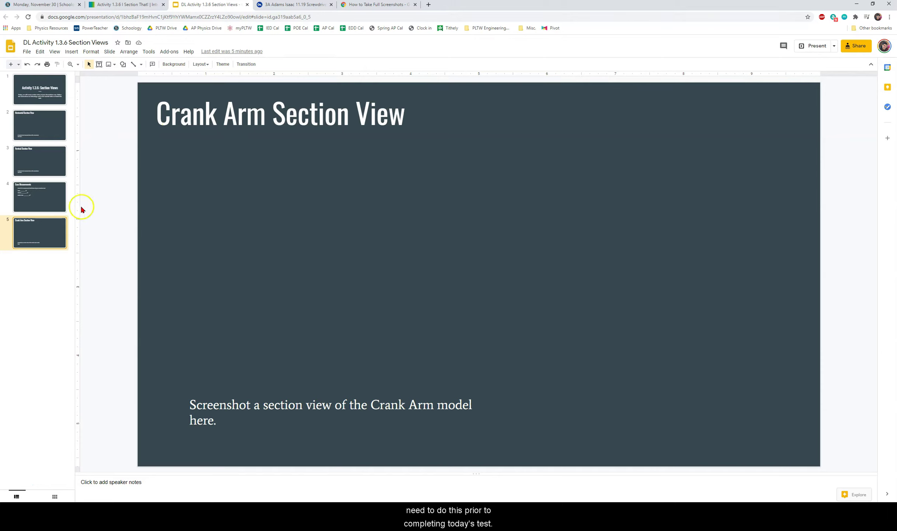
left_click(41, 130)
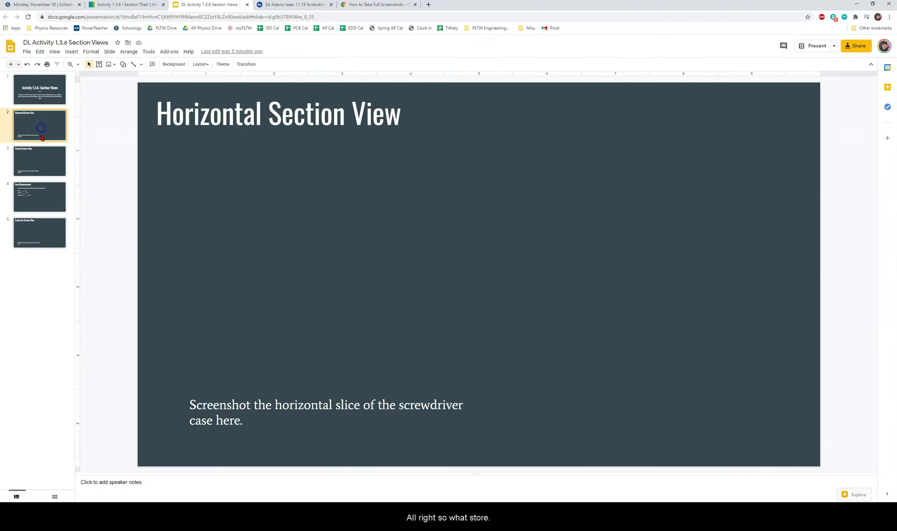
Step: Show the screwdriver case in isometric view and bring up the view and display options list
left_click(291, 5)
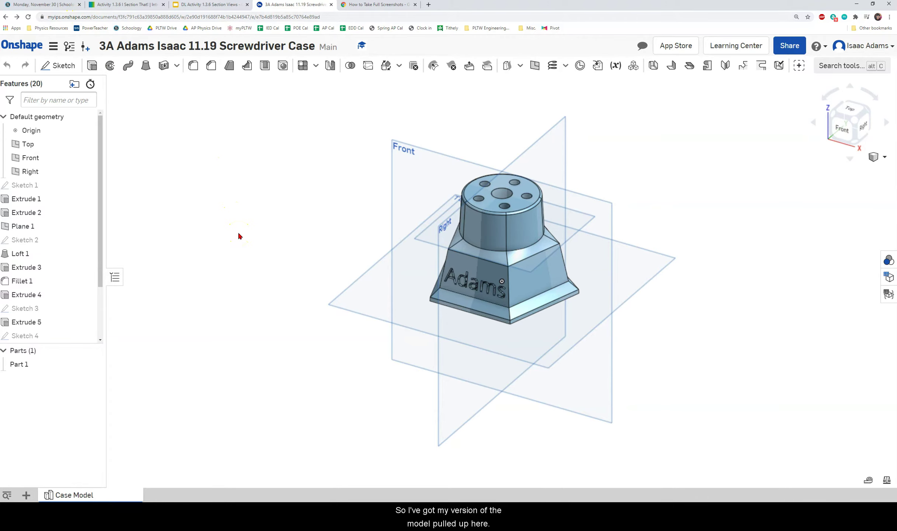
scroll(524, 260, "up", 5)
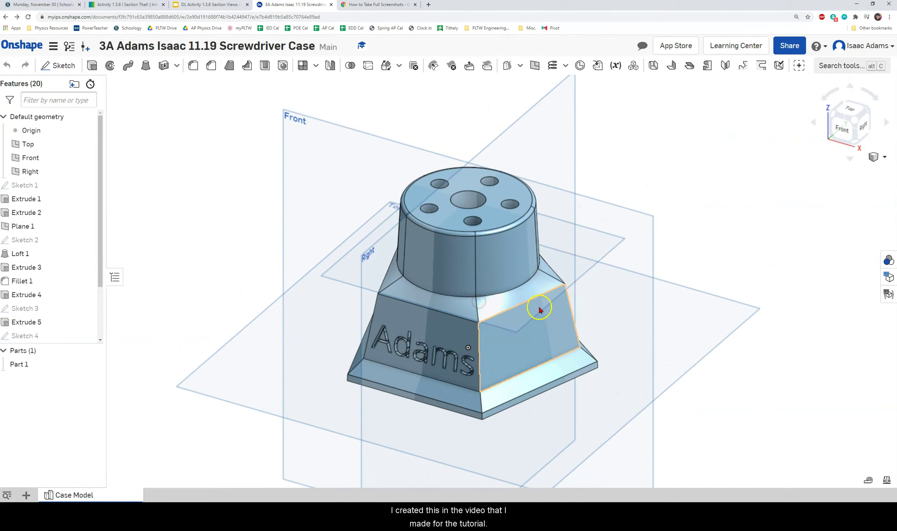
right_click_drag(542, 308, 605, 247)
key("shift+7")
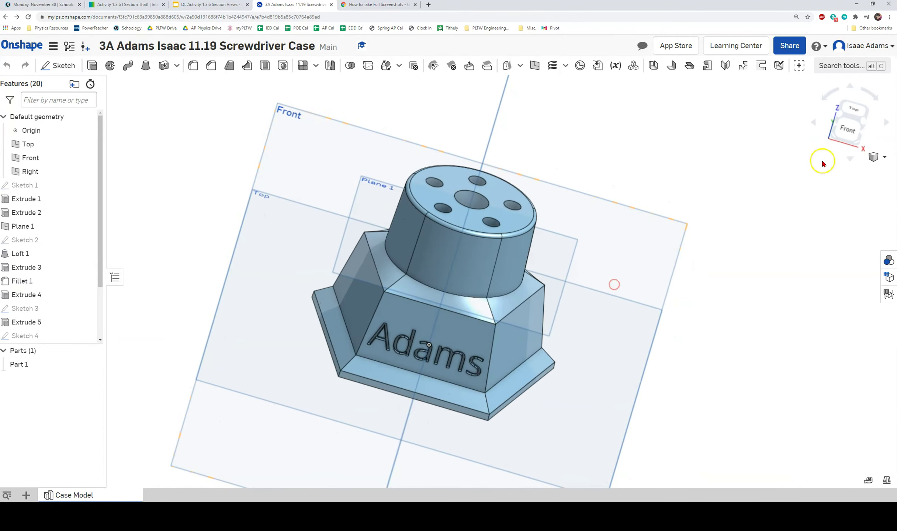
scroll(481, 224, "up", 3)
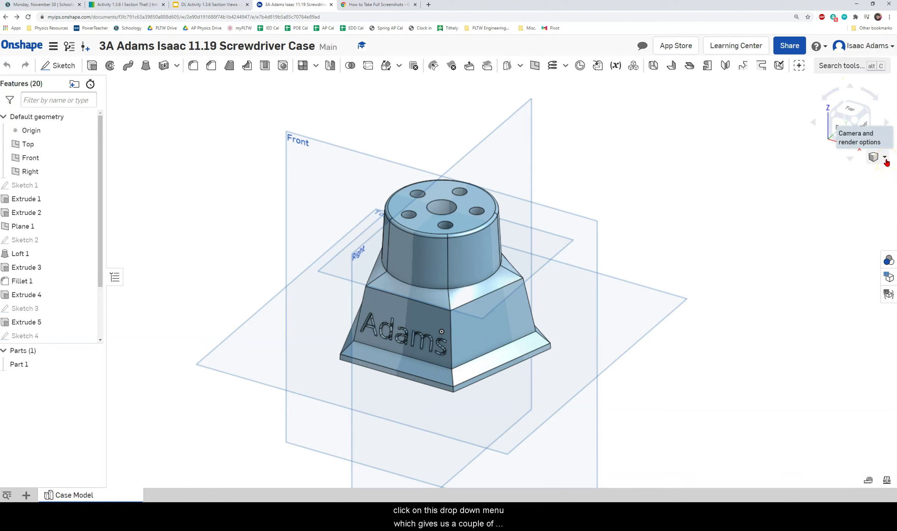
left_click(886, 161)
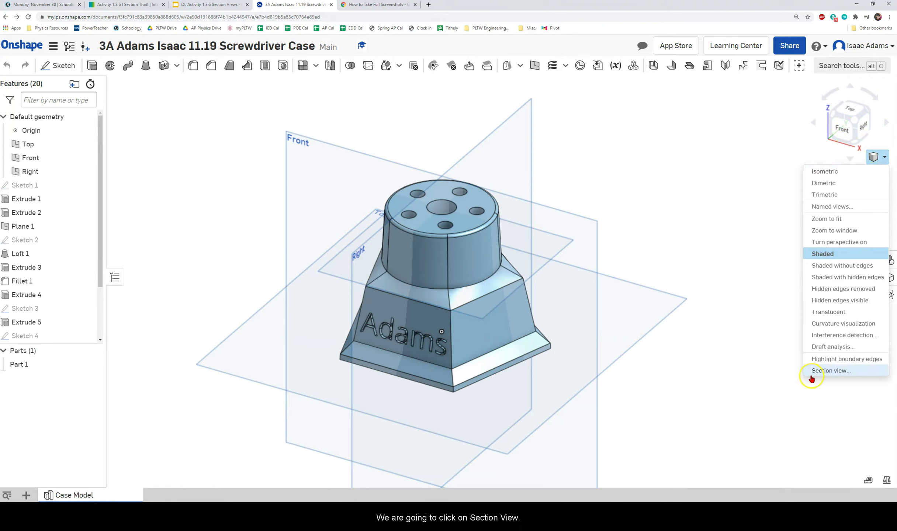
Step: Start a section view of the case using its top face as the section plane
left_click(833, 371)
mouse_move(157, 82)
left_mouse_down()
mouse_move(377, 188)
mouse_move(447, 188)
mouse_move(172, 91)
left_mouse_up()
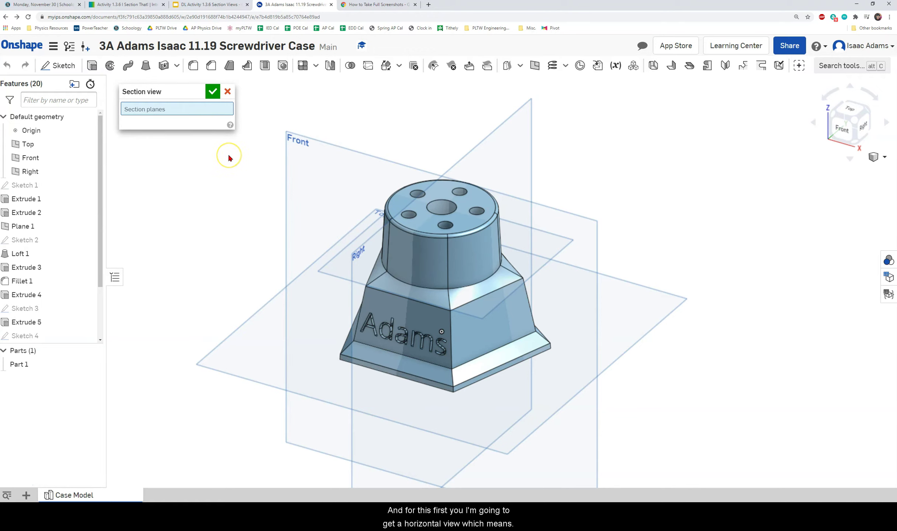
left_click(843, 129)
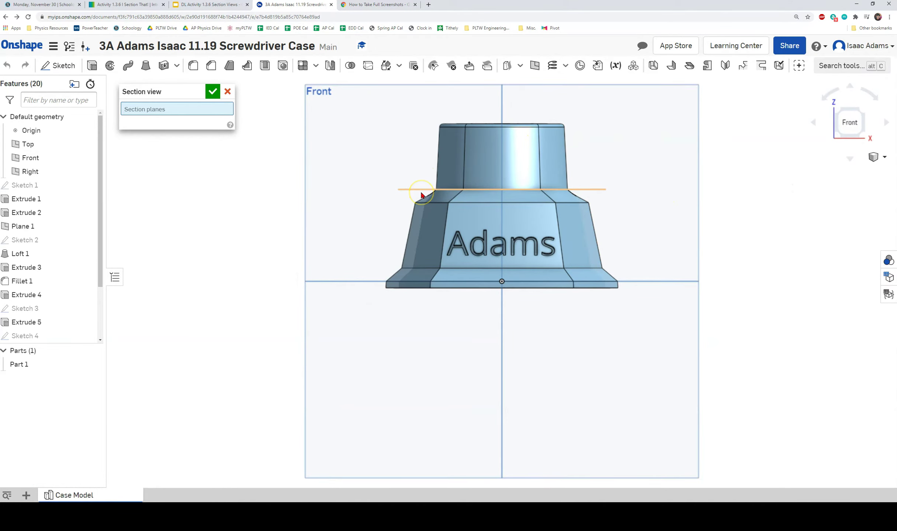
key("Up")
key("Up")
key("Left")
key("Left")
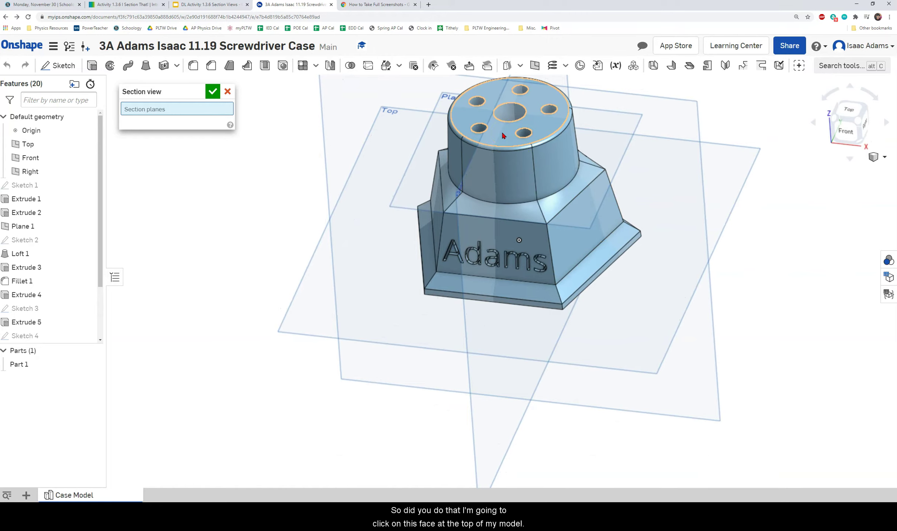
left_click(503, 136)
mouse_move(677, 171)
right_mouse_down()
mouse_move(677, 186)
mouse_move(684, 161)
right_mouse_up()
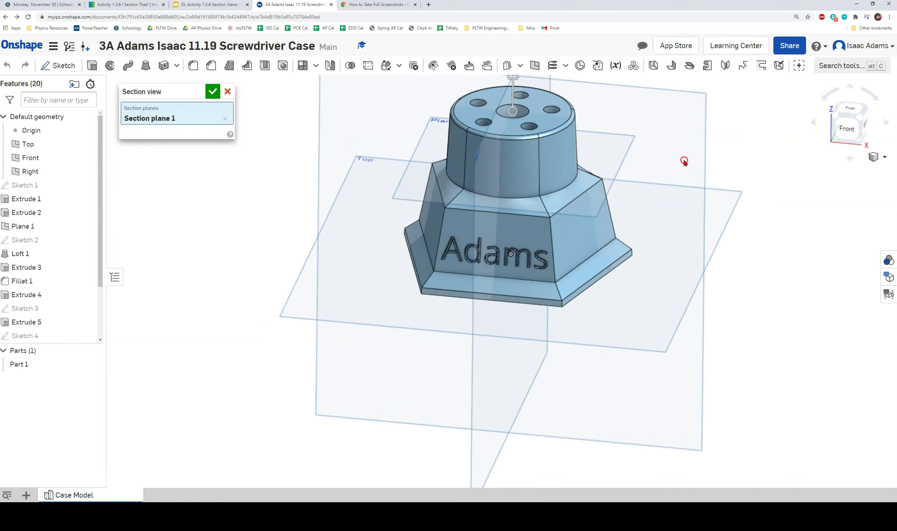
right_click_drag(599, 125, 611, 235)
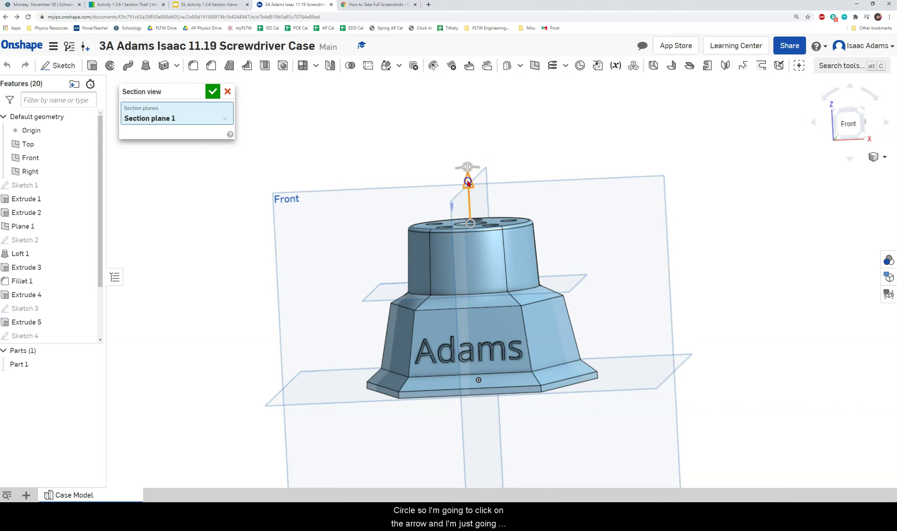
Step: Lower the section plane into the case's cylindrical top, to an offset of -0.81 in
left_click_drag(468, 183, 471, 205)
mouse_move(471, 205)
right_mouse_down()
mouse_move(474, 231)
mouse_move(475, 221)
right_mouse_up()
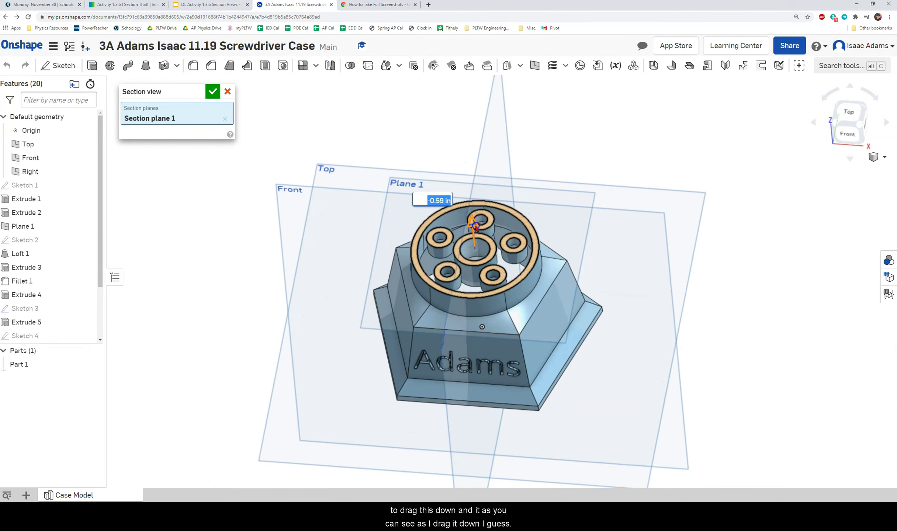
left_click_drag(476, 228, 509, 231)
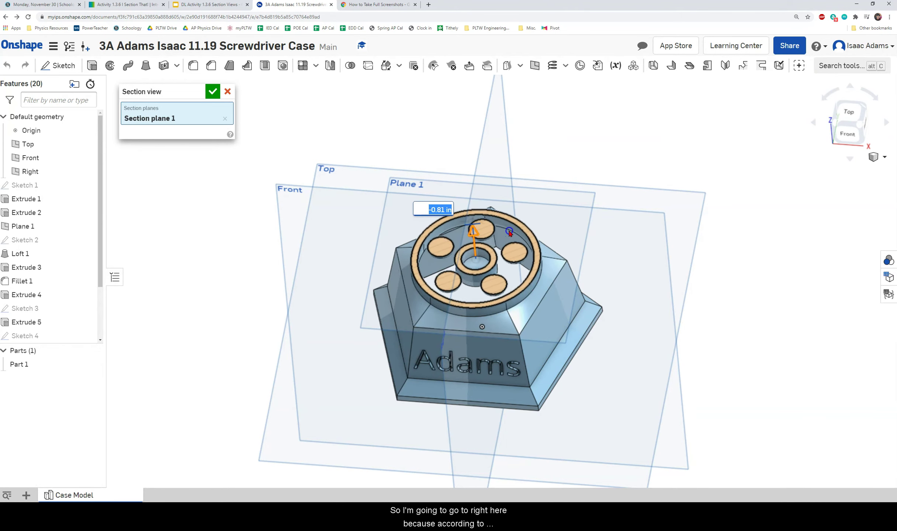
left_click(134, 4)
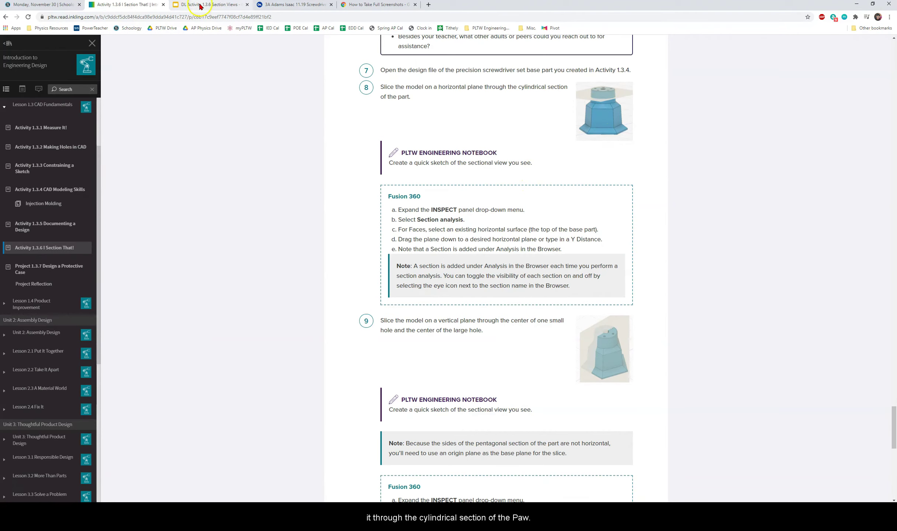
left_click(291, 5)
mouse_move(568, 201)
right_mouse_down()
mouse_move(575, 206)
mouse_move(575, 184)
mouse_move(571, 218)
mouse_move(583, 206)
mouse_move(575, 191)
mouse_move(560, 191)
right_mouse_up()
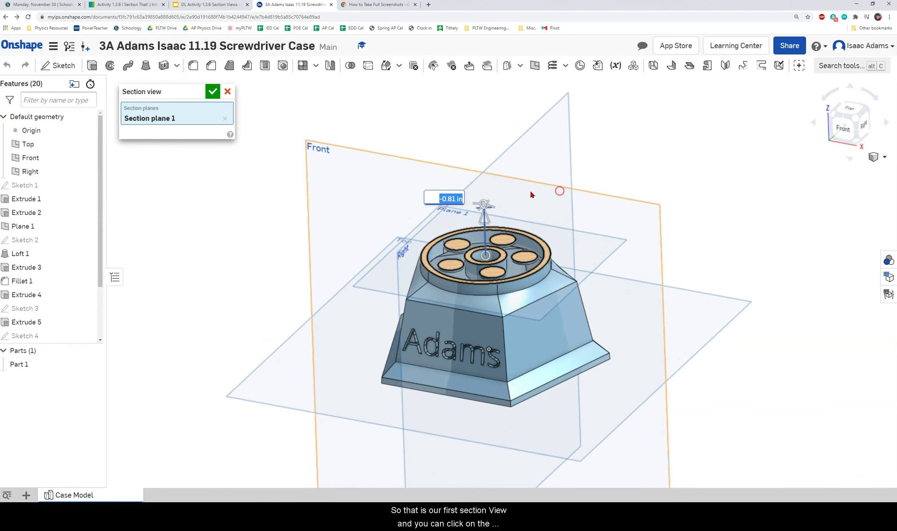
Step: Accept the horizontal section, turn section view off, and return to the Horizontal Section View slide
left_click(211, 93)
right_click_drag(410, 202, 618, 221)
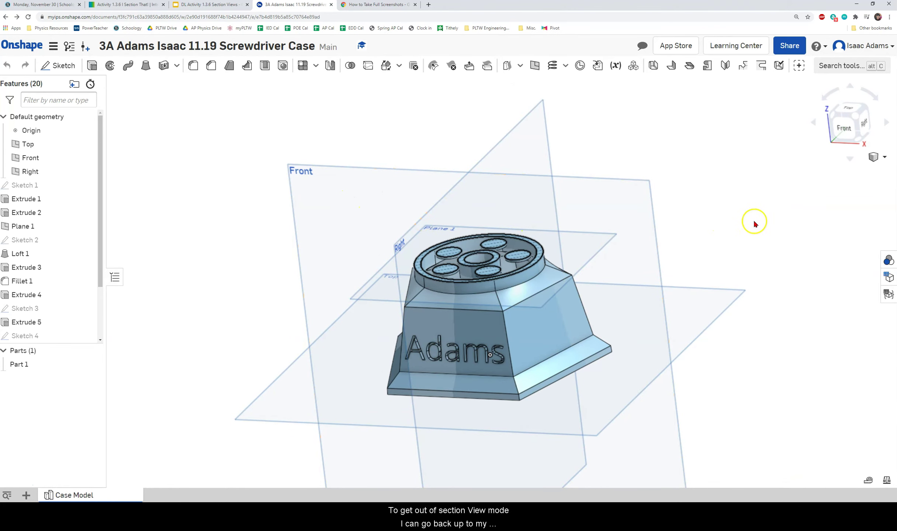
left_click(885, 157)
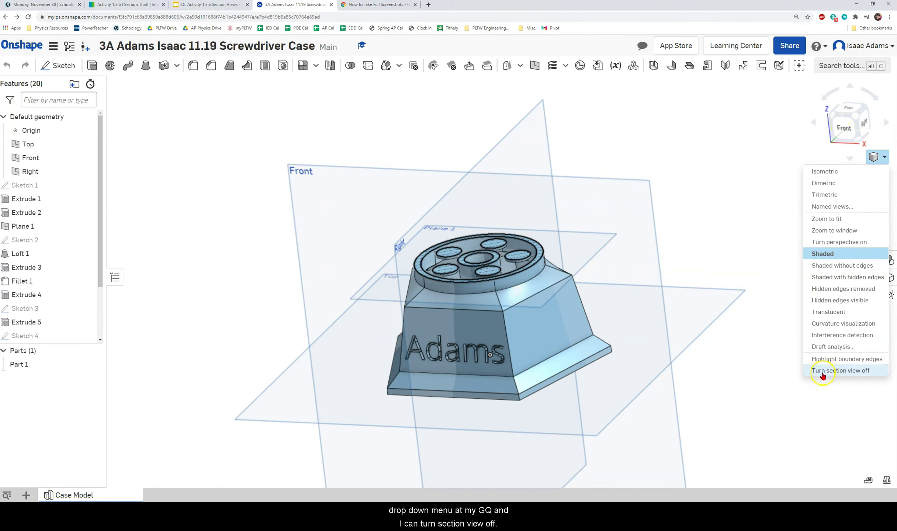
left_click(853, 371)
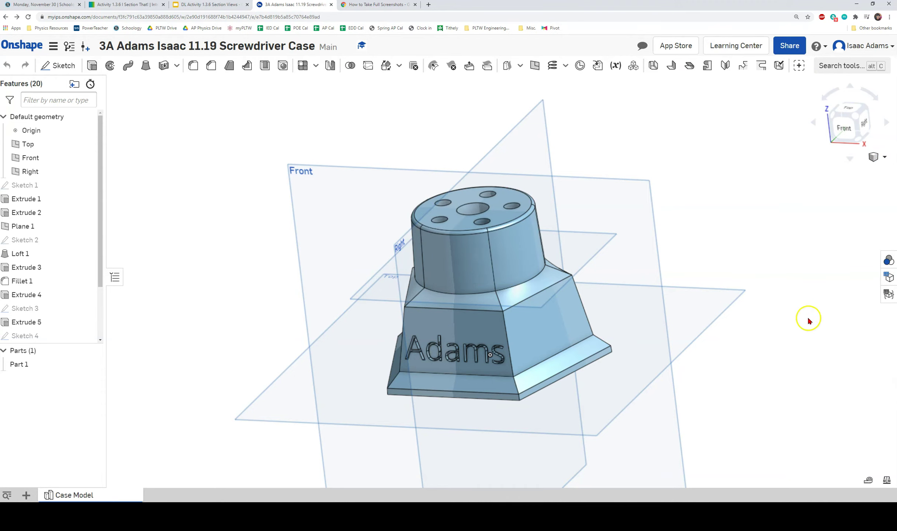
left_click(212, 9)
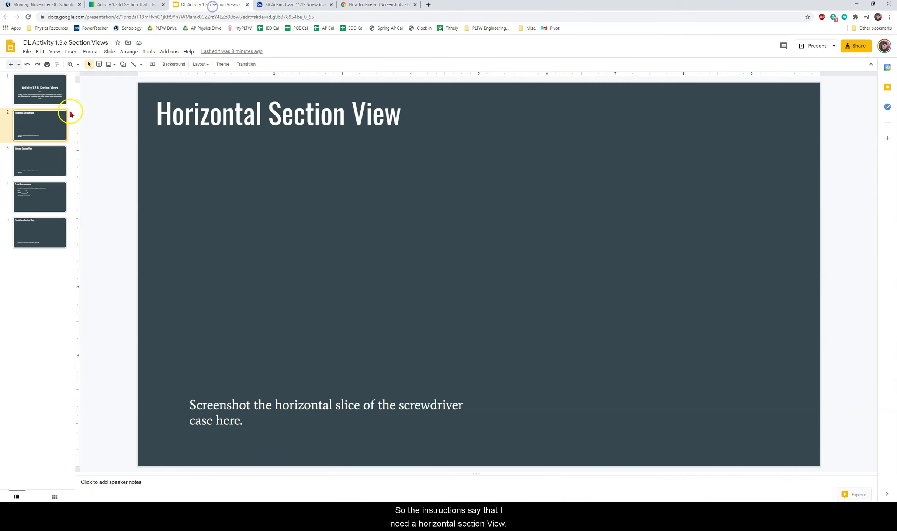
Step: Look over the Vertical Section View slide, then return to the Onshape screwdriver case model
left_click(41, 168)
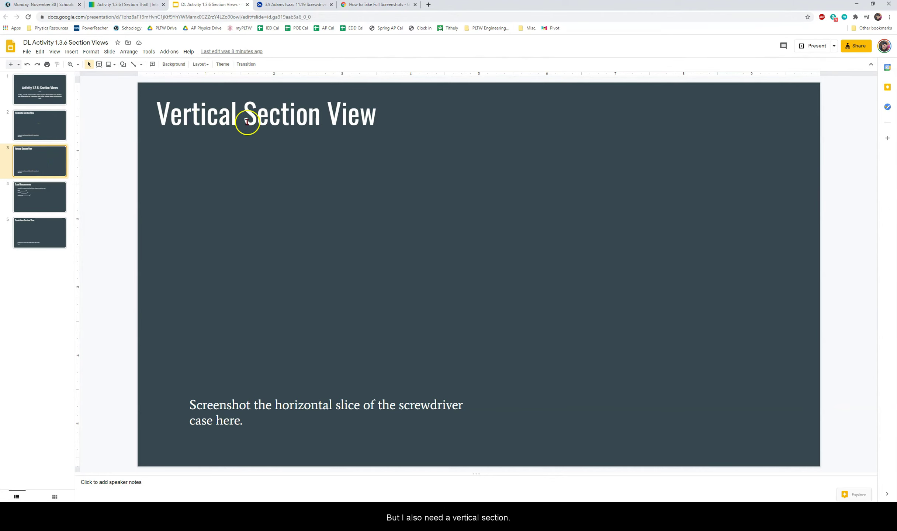
left_click(305, 5)
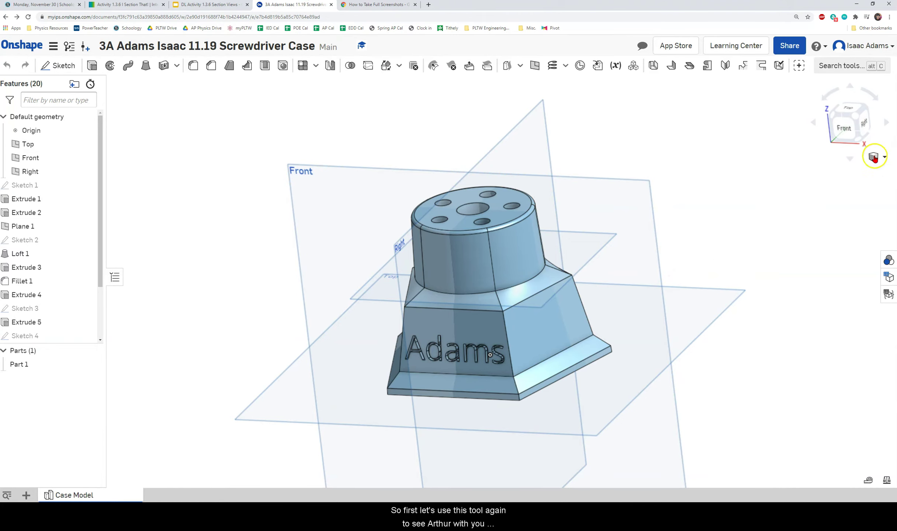
left_click(876, 157)
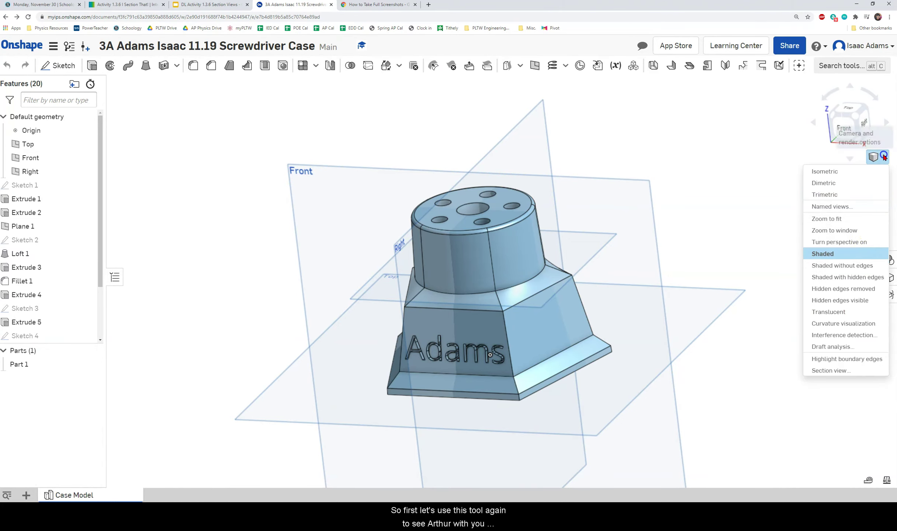
left_click(844, 373)
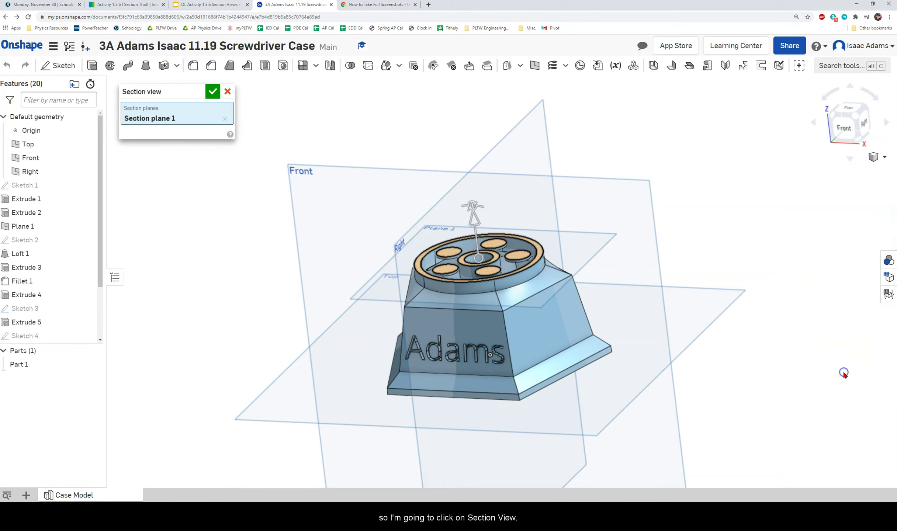
left_click(228, 119)
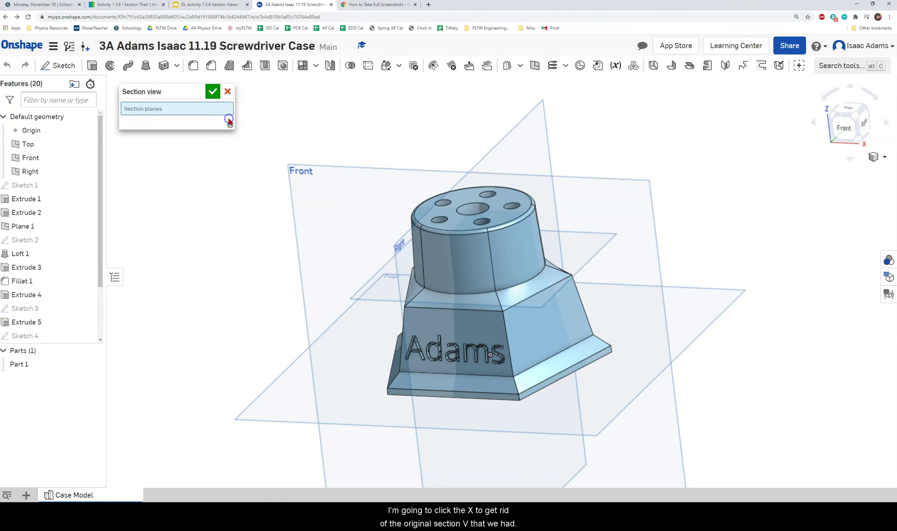
right_click_drag(592, 251, 616, 221)
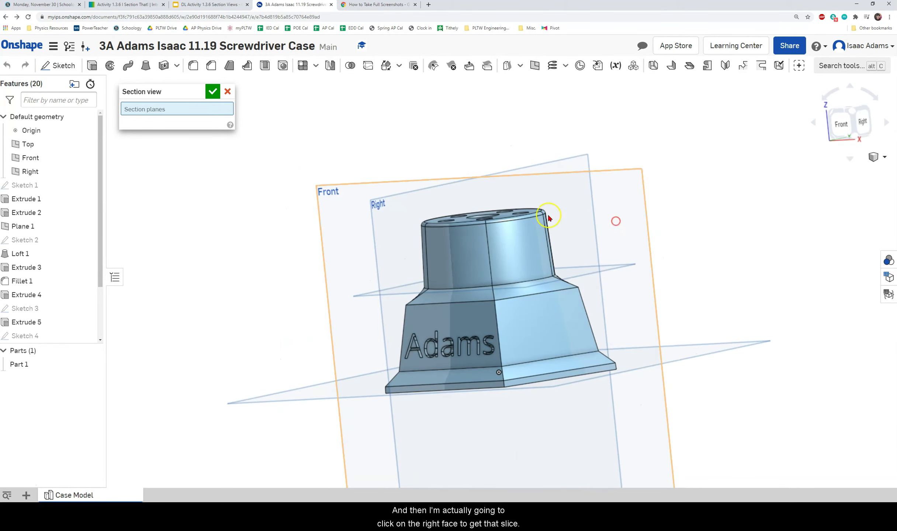
left_click(378, 209)
mouse_move(625, 300)
right_mouse_down()
mouse_move(595, 296)
mouse_move(545, 310)
mouse_move(609, 299)
mouse_move(588, 299)
mouse_move(623, 309)
right_mouse_up()
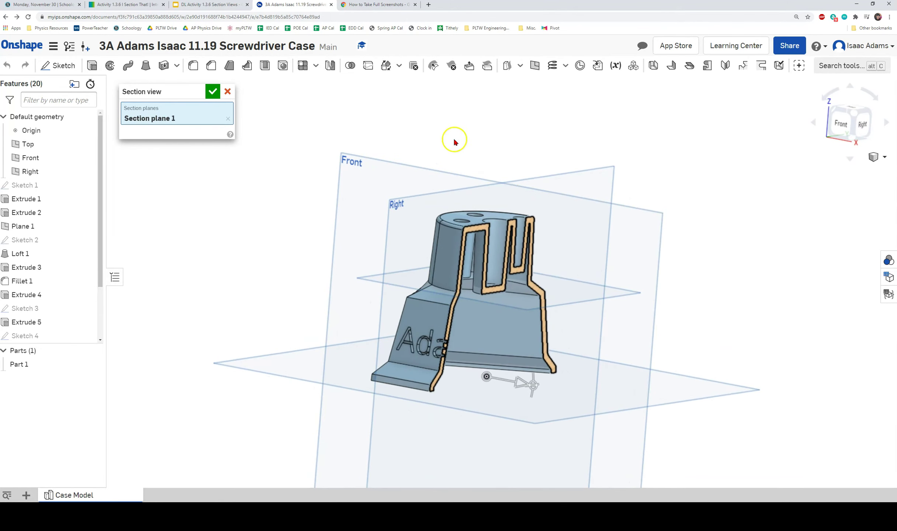
left_click(227, 122)
left_click(228, 91)
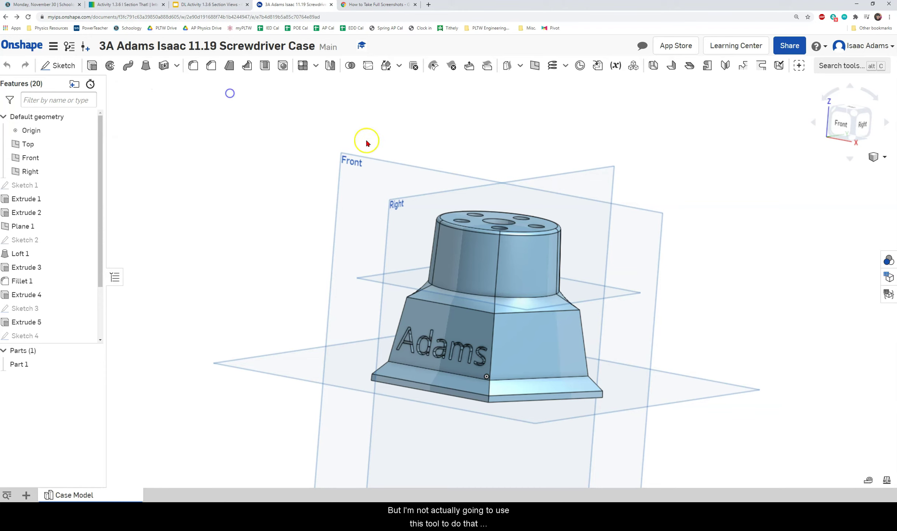
right_click_drag(575, 205, 609, 214)
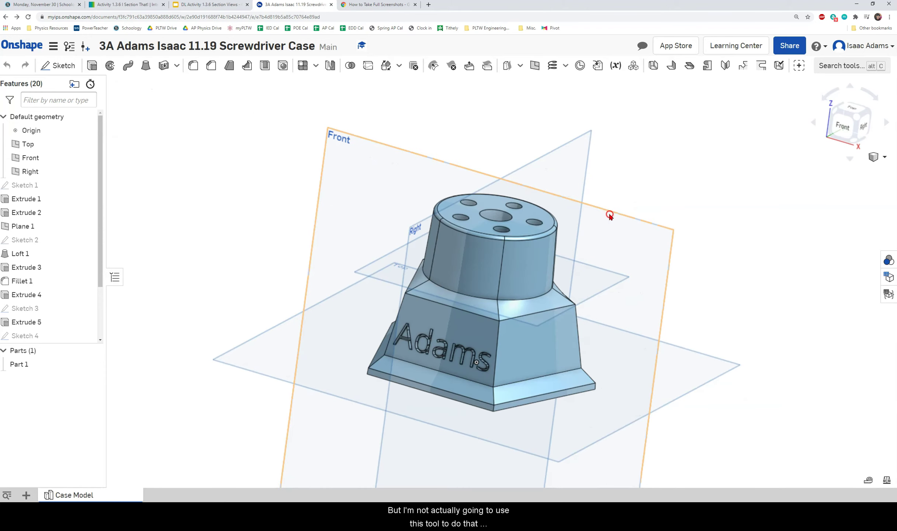
Step: Create Drawing 1 from the ATHS Standard Title Block ANSI template
left_click(26, 496)
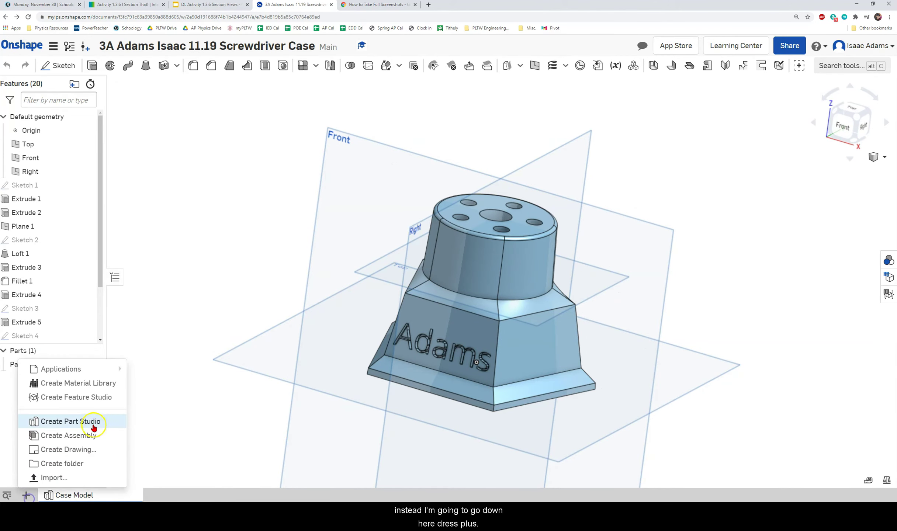
left_click(82, 451)
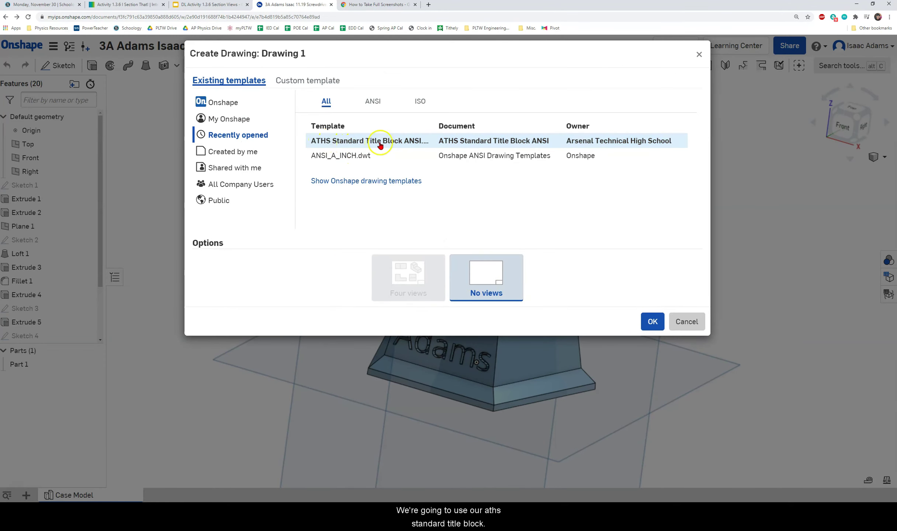
left_click(396, 147)
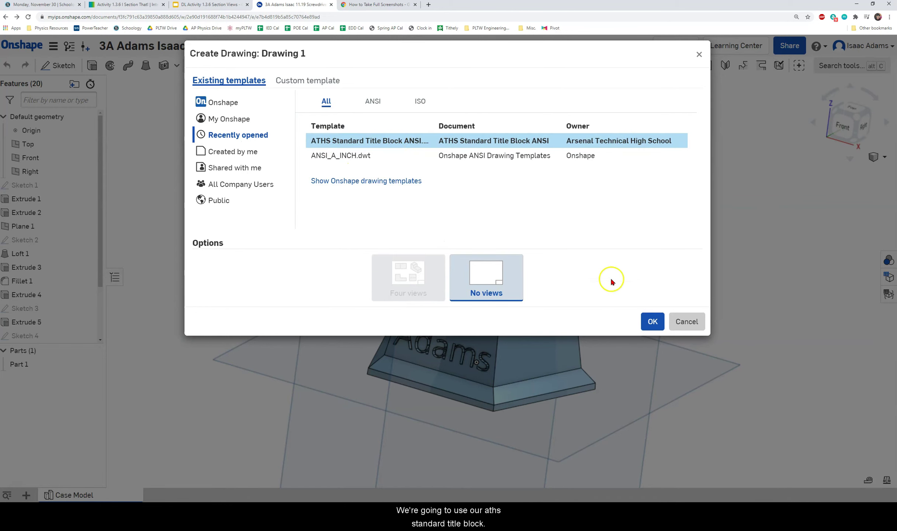
left_click(651, 327)
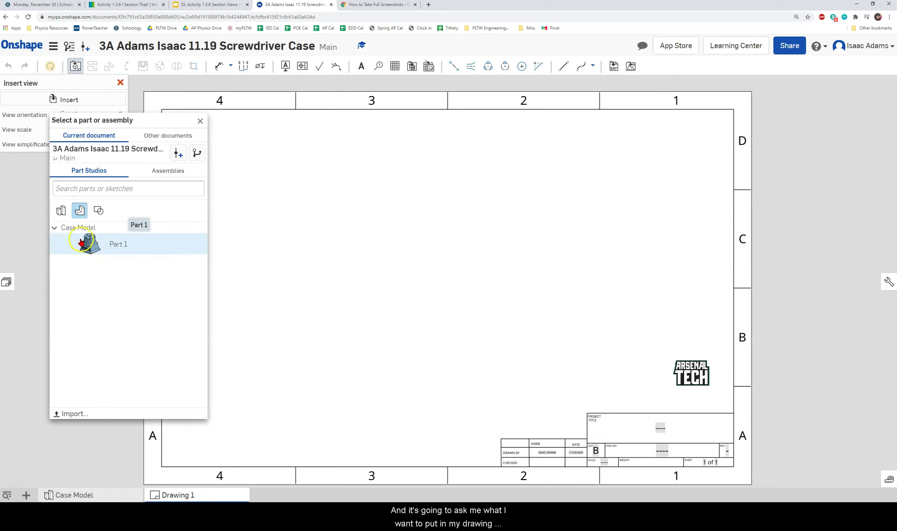
Step: Place Part 1's front view at lower left, then project an isometric view upper right and a top view above
left_click(98, 251)
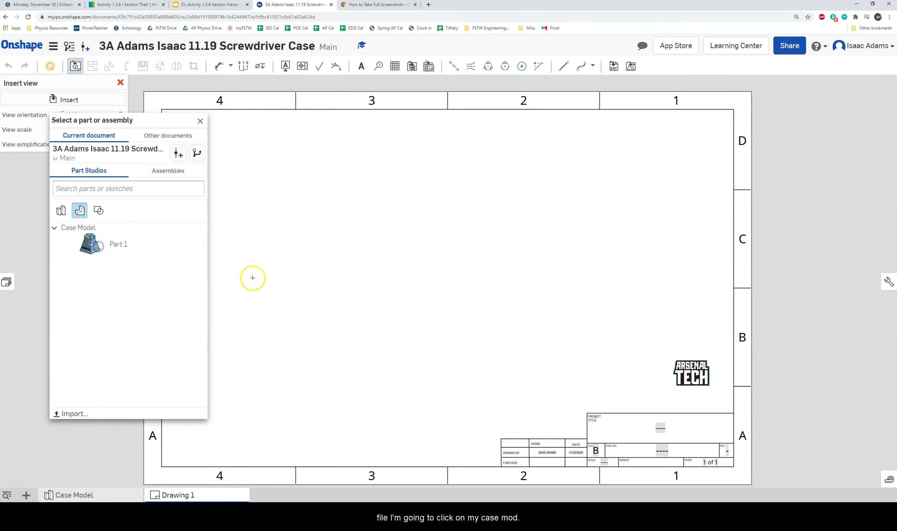
left_click(297, 347)
left_click_drag(289, 336, 260, 355)
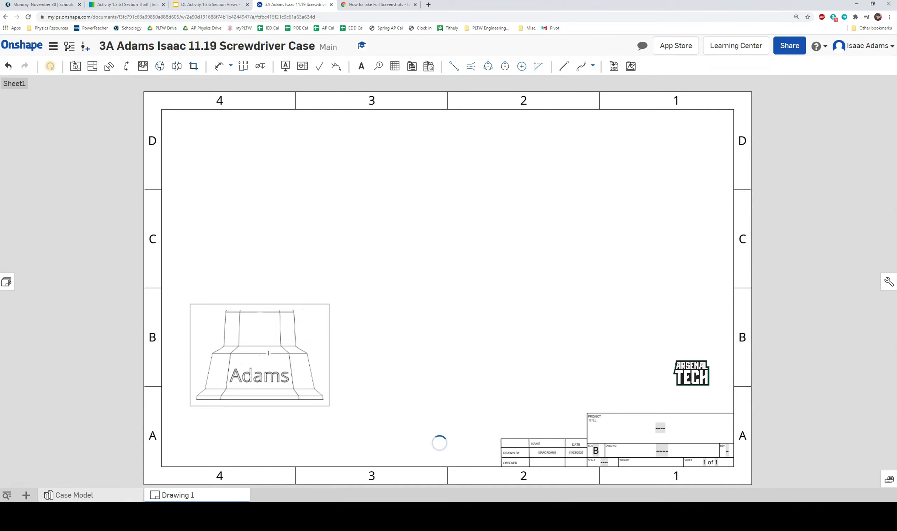
left_click(277, 351)
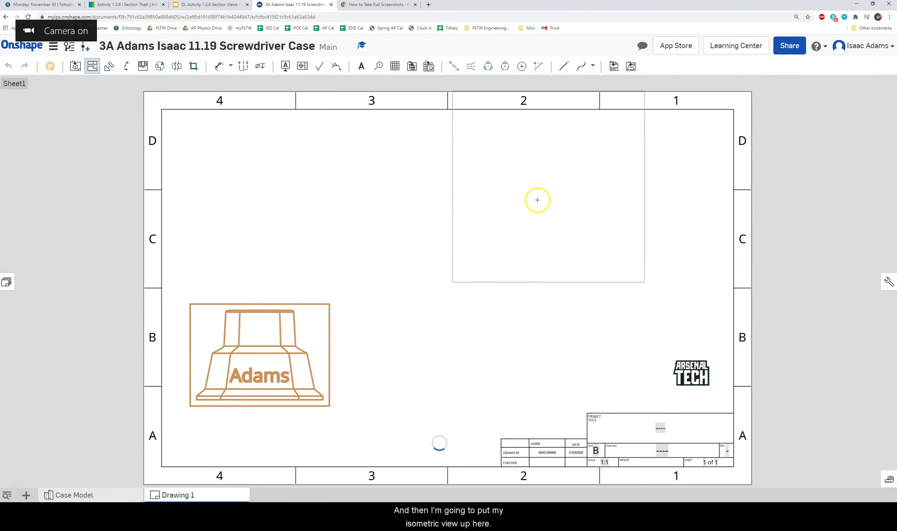
left_click(532, 217)
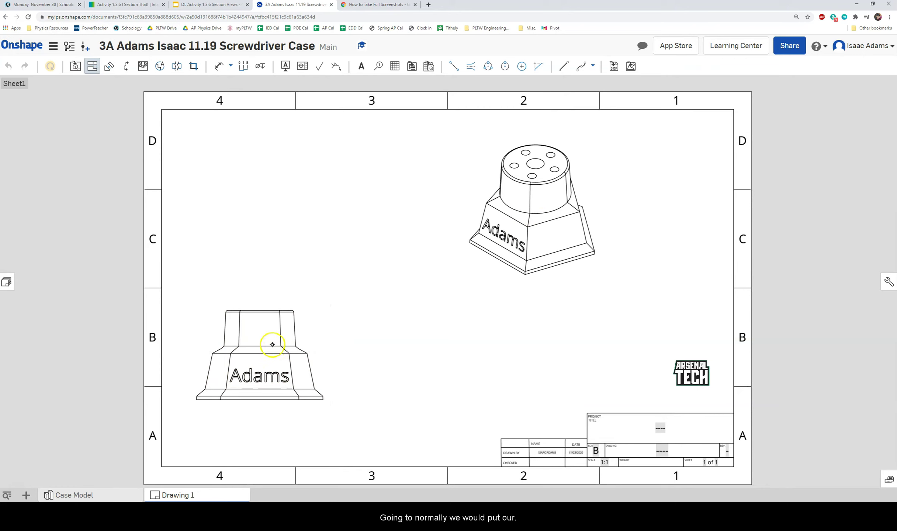
left_click(273, 355)
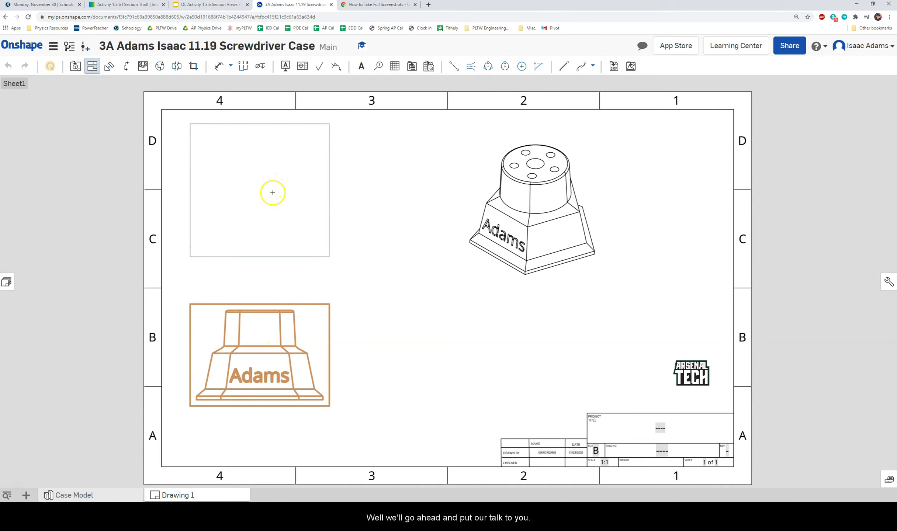
left_click(265, 239)
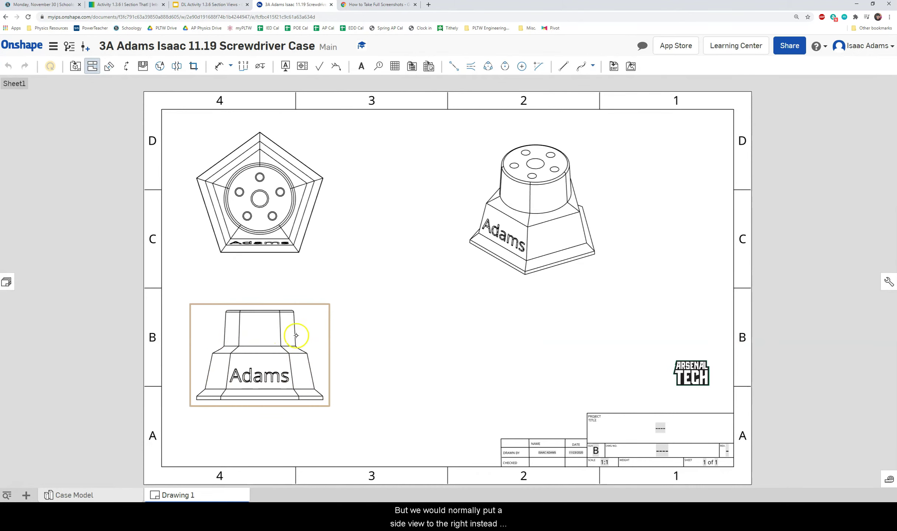
left_click(126, 67)
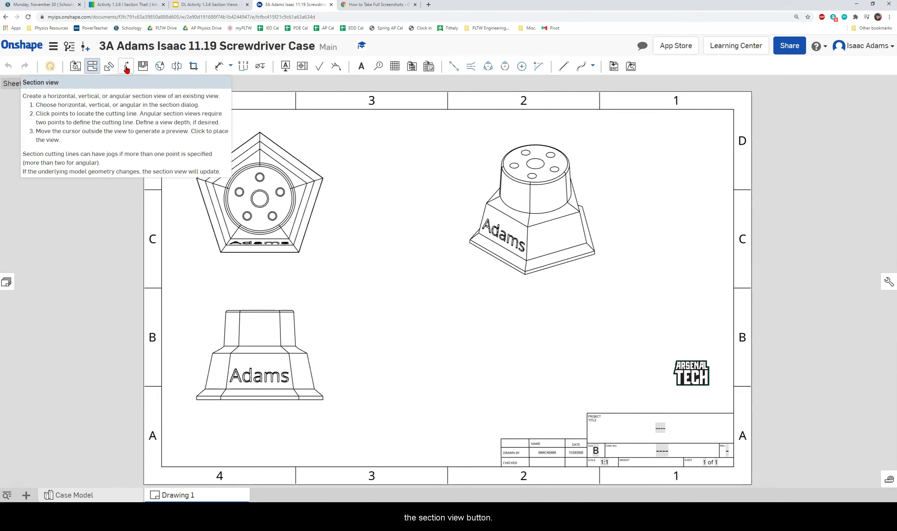
Step: Cut vertical section A through the front view's centre and place the section view to its right
left_click(127, 68)
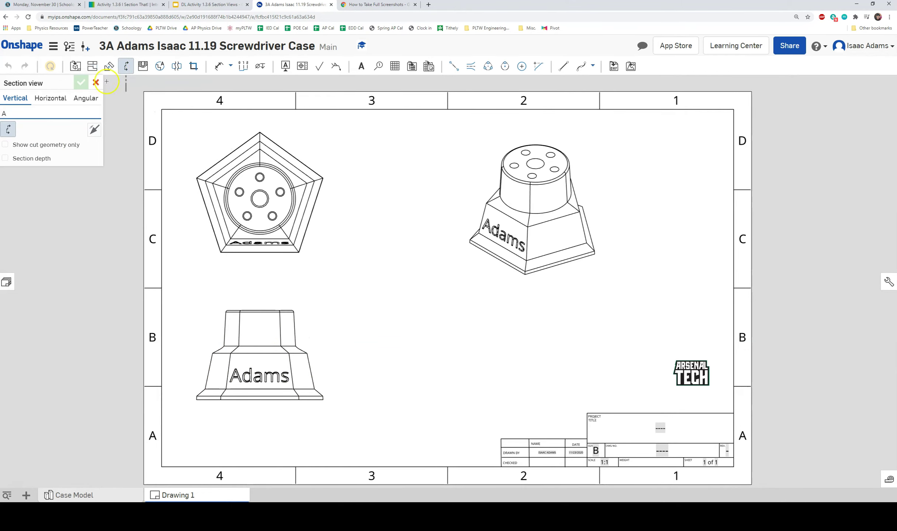
mouse_move(22, 85)
left_mouse_down()
mouse_move(69, 99)
mouse_move(113, 93)
mouse_move(99, 118)
left_mouse_up()
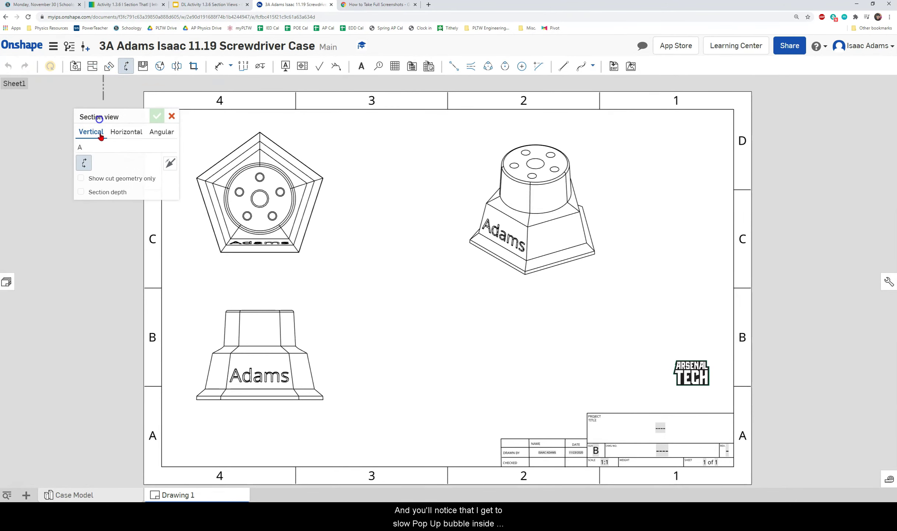
left_click(82, 135)
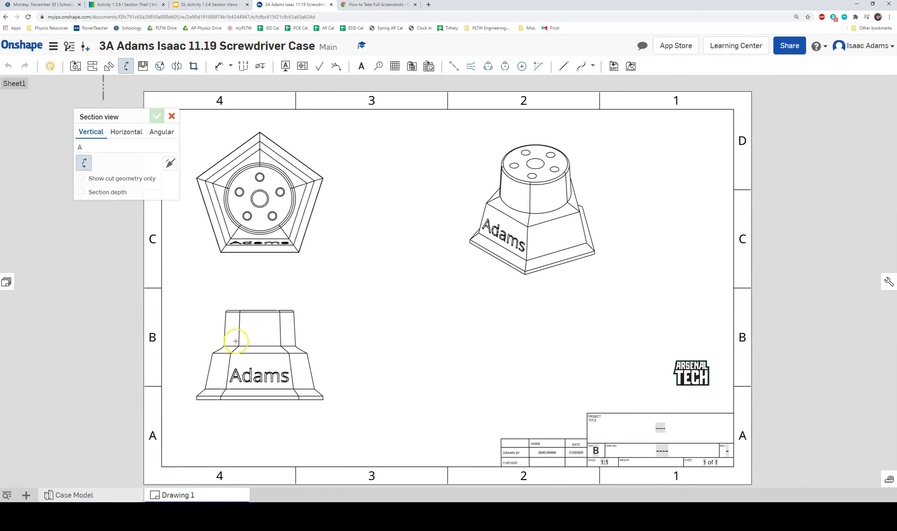
left_click(259, 354)
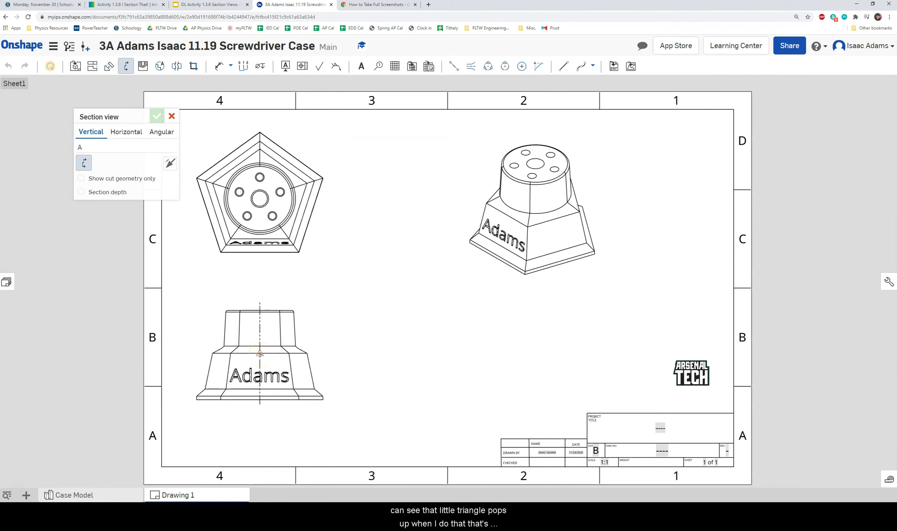
left_click(260, 354)
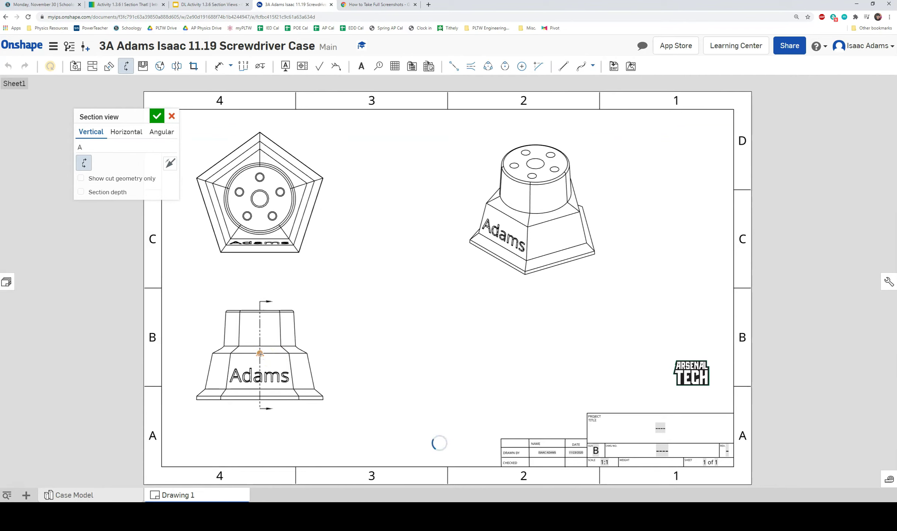
left_click_drag(273, 355, 333, 355)
left_click_drag(402, 354, 428, 353)
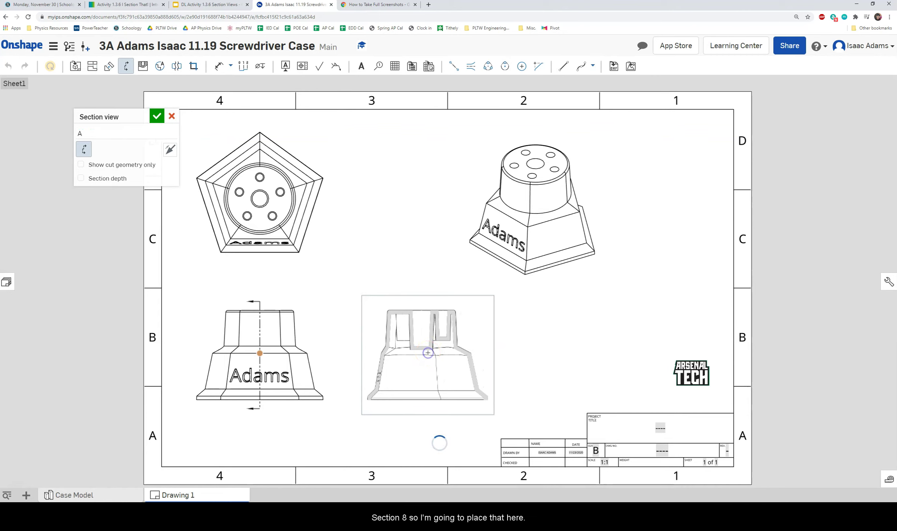
Step: Finish placing SECTION A - A beside the front view and zoom in on it
left_click(326, 316)
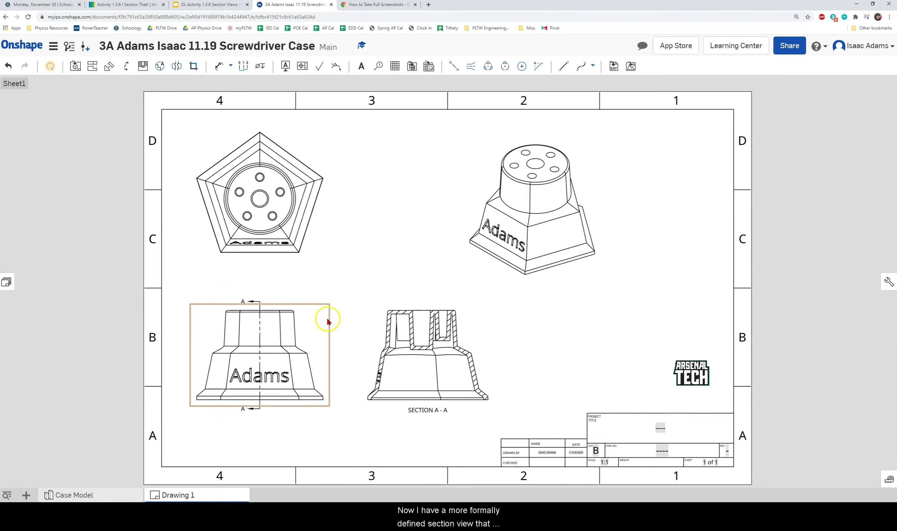
left_click(446, 327)
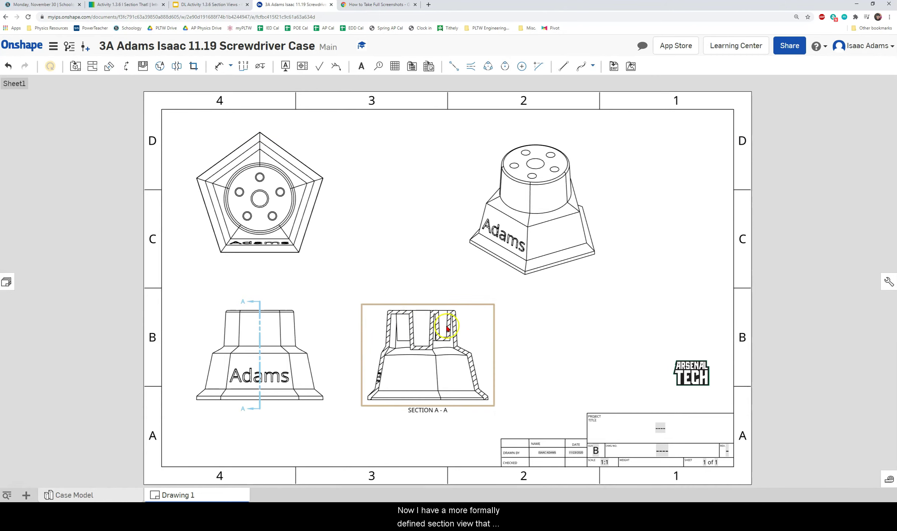
left_click(541, 330)
left_click(473, 258)
left_click(432, 287)
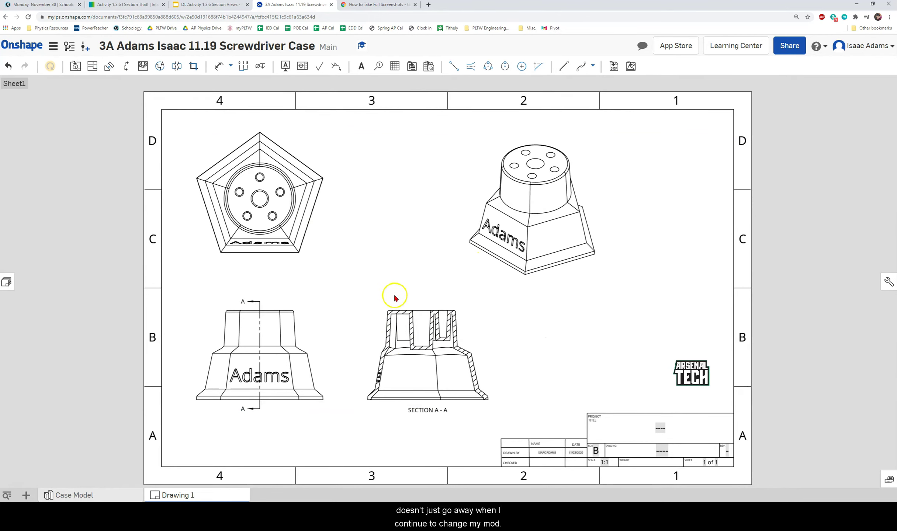
scroll(467, 324, "up", 5)
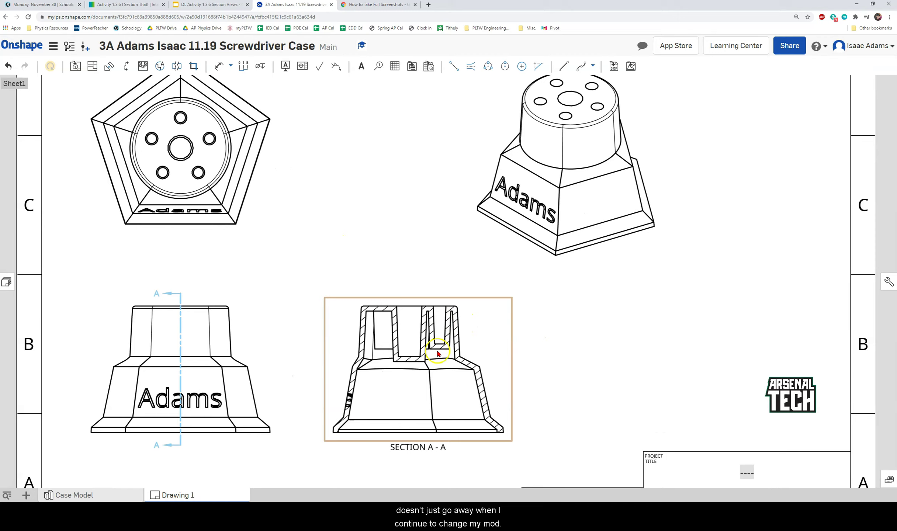
right_click_drag(467, 345, 474, 267)
scroll(472, 273, "up", 5)
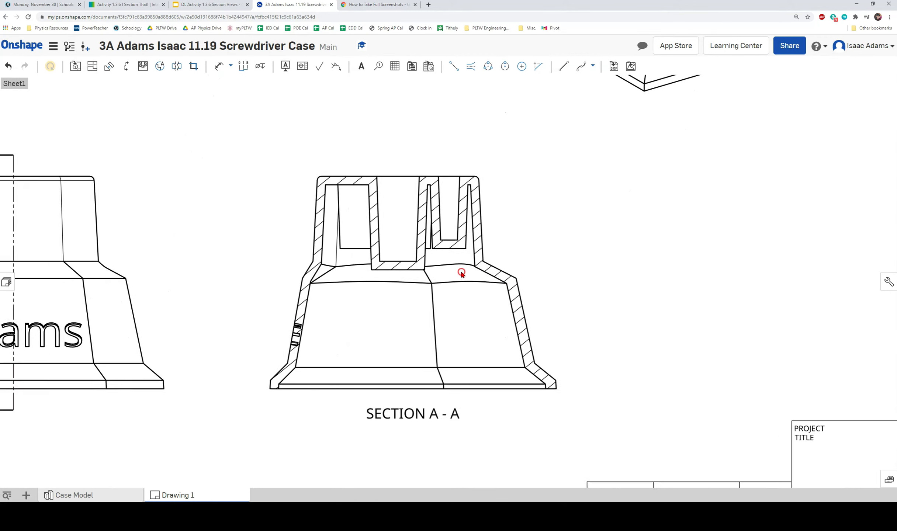
Step: Inspect the section's hatched wall, zoom back out, and return to the Case Model part studio
left_click(288, 341)
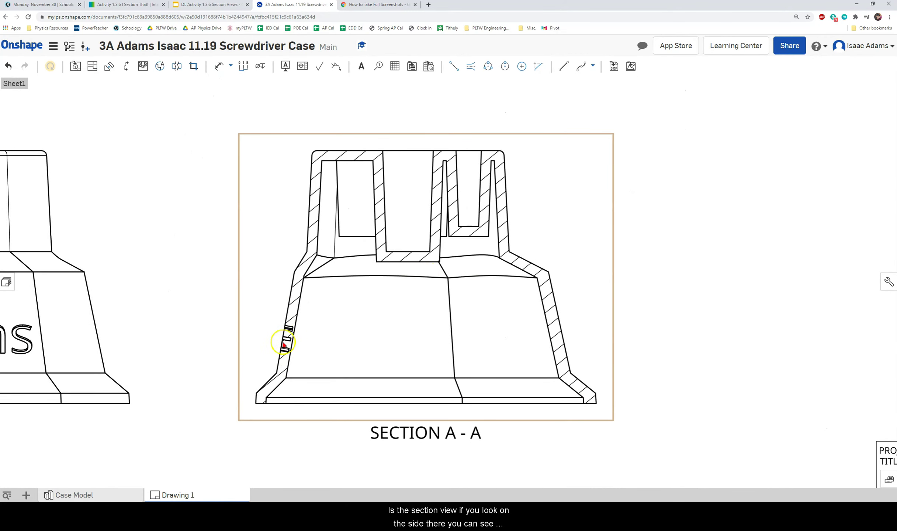
right_click_drag(282, 333, 384, 297)
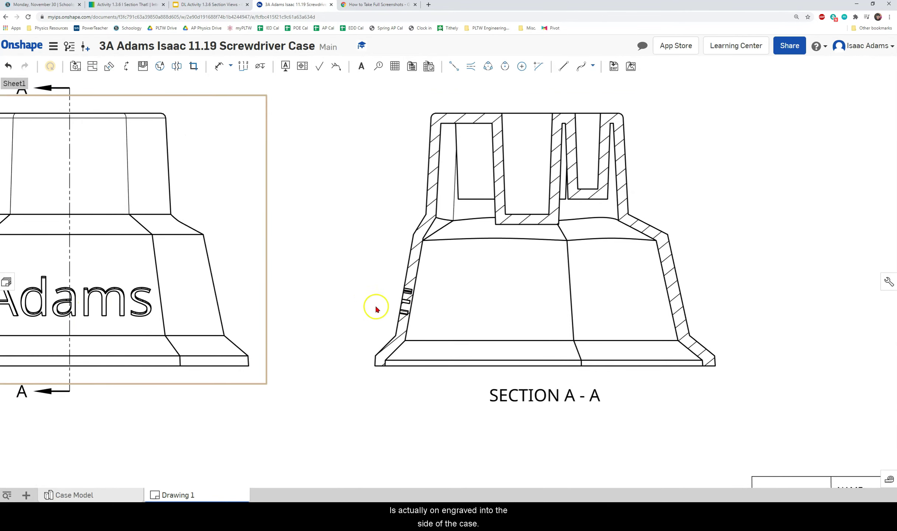
scroll(443, 296, "down", 6)
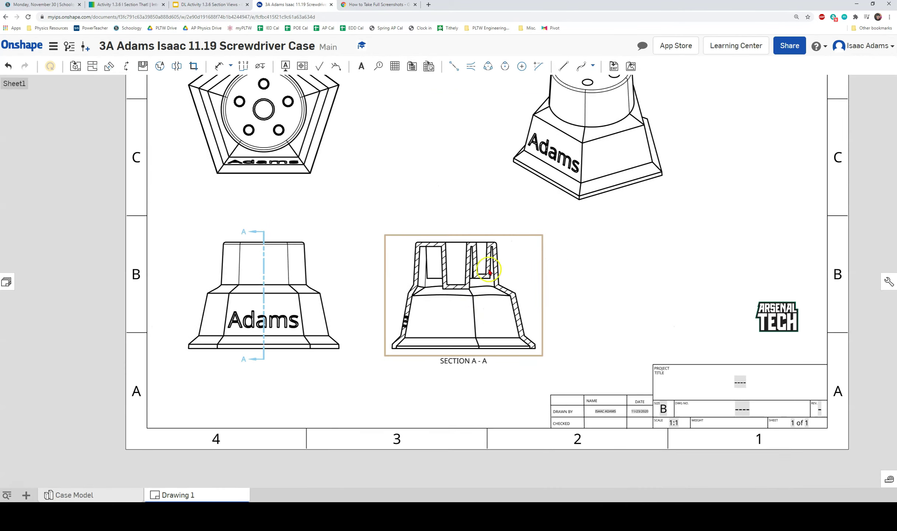
scroll(490, 272, "down", 2)
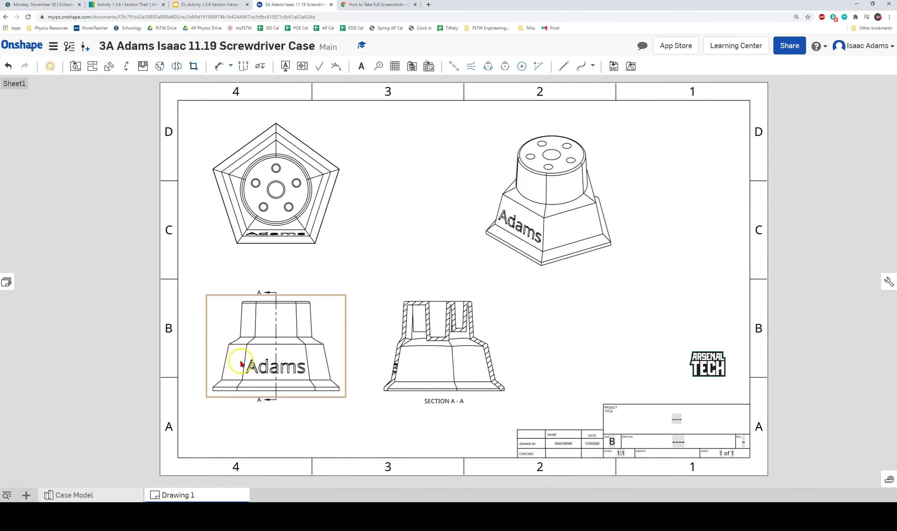
left_click(106, 493)
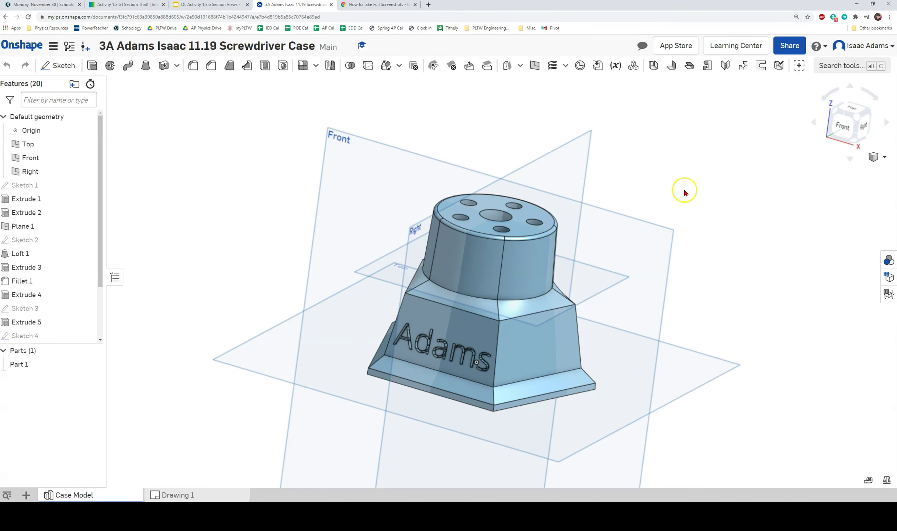
left_click(872, 156)
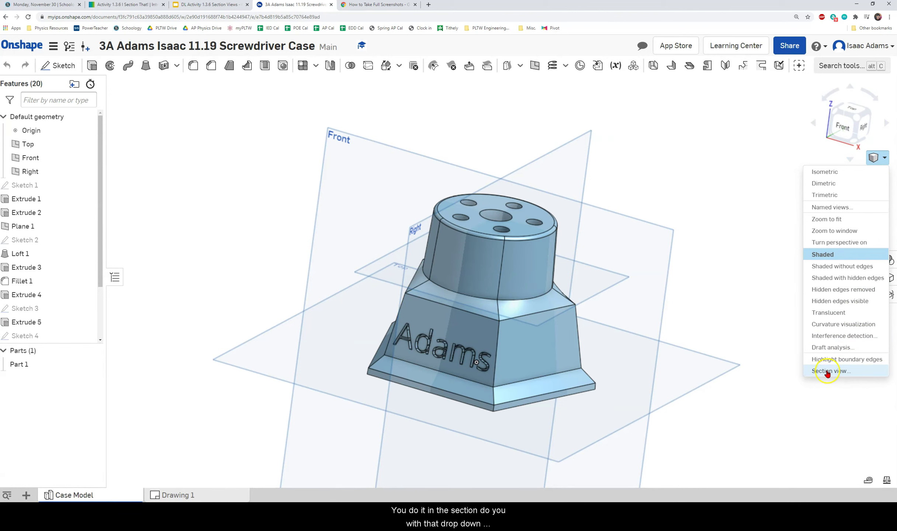
Step: Bring the Drawing 1 section view back, then return to the Section Views slide deck
left_click(187, 495)
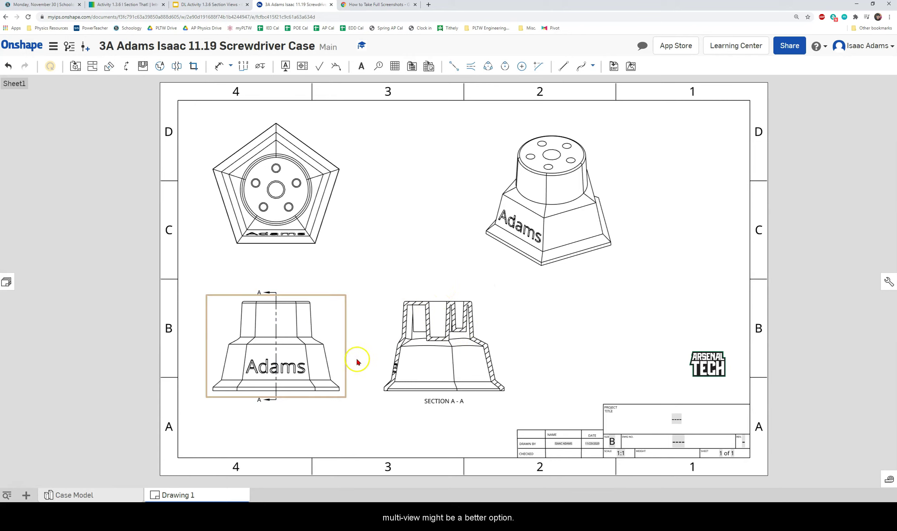
left_click(207, 4)
Step: Page through the Horizontal and Vertical Section View slides to the Case Measurements slide
left_click(29, 123)
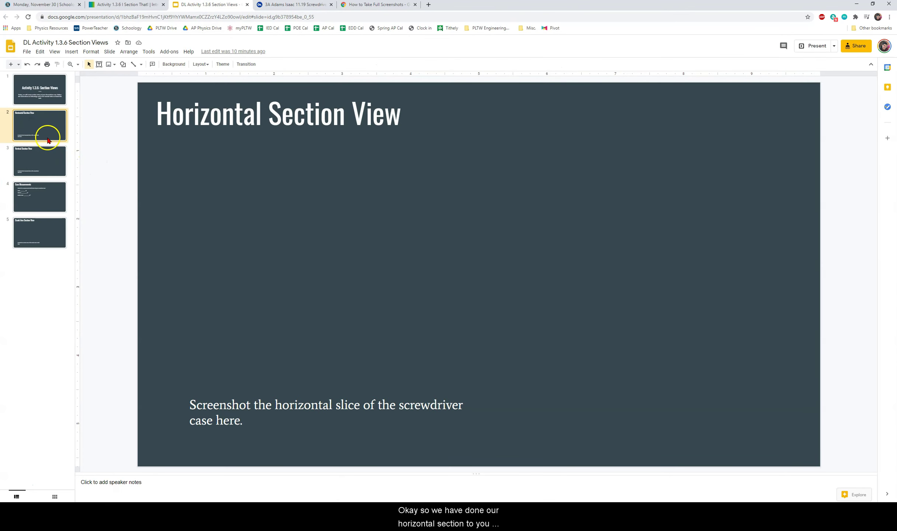
left_click(50, 167)
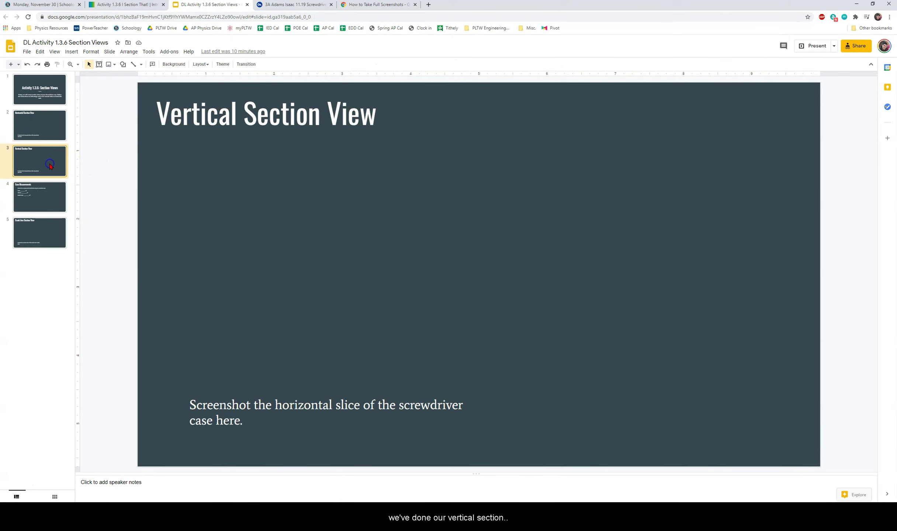
left_click(45, 204)
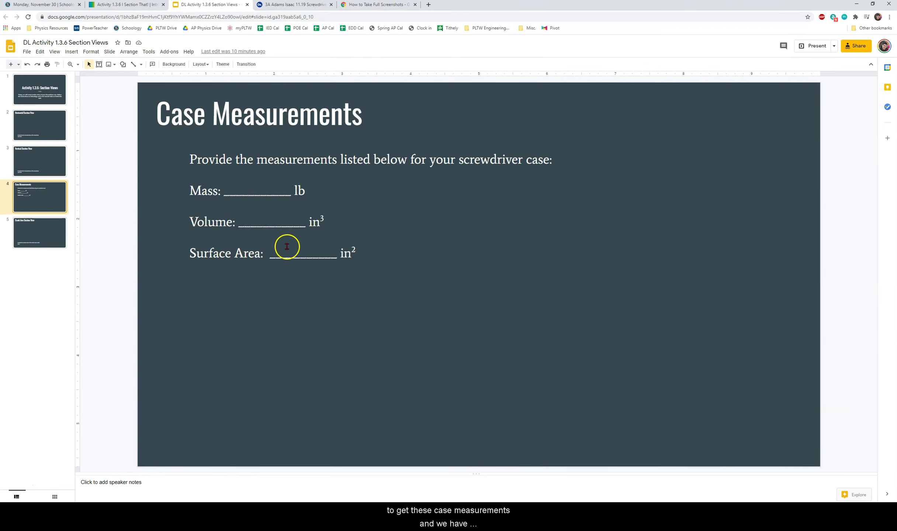
Step: Show the screwdriver case isometrically in the Case Model part studio and bring up Part 1's options
left_click(288, 5)
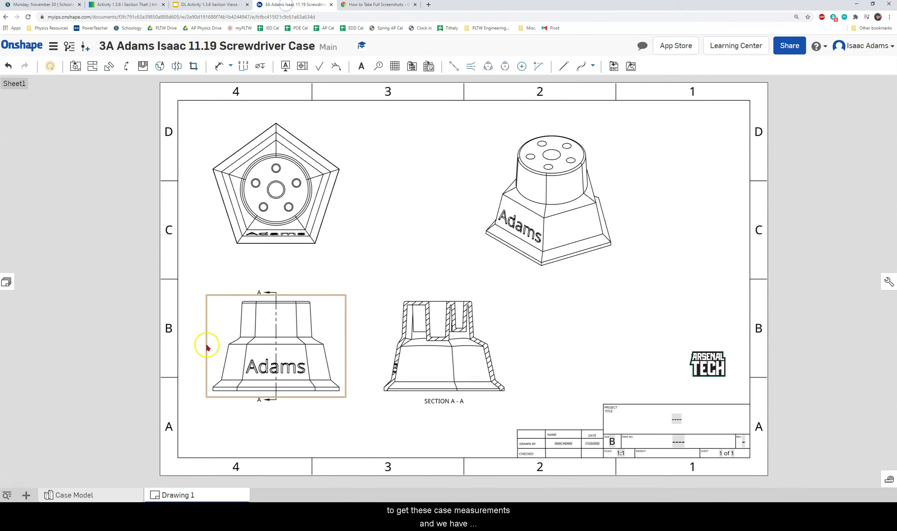
left_click(101, 497)
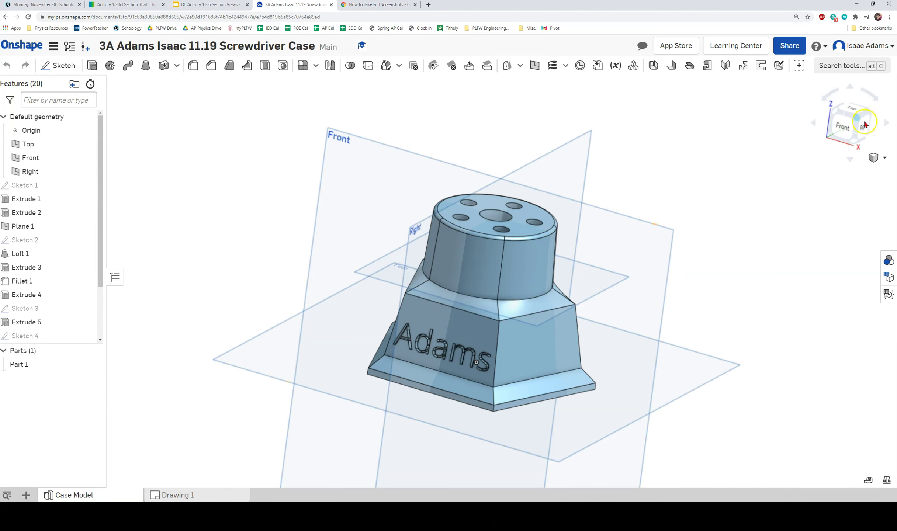
left_click(855, 119)
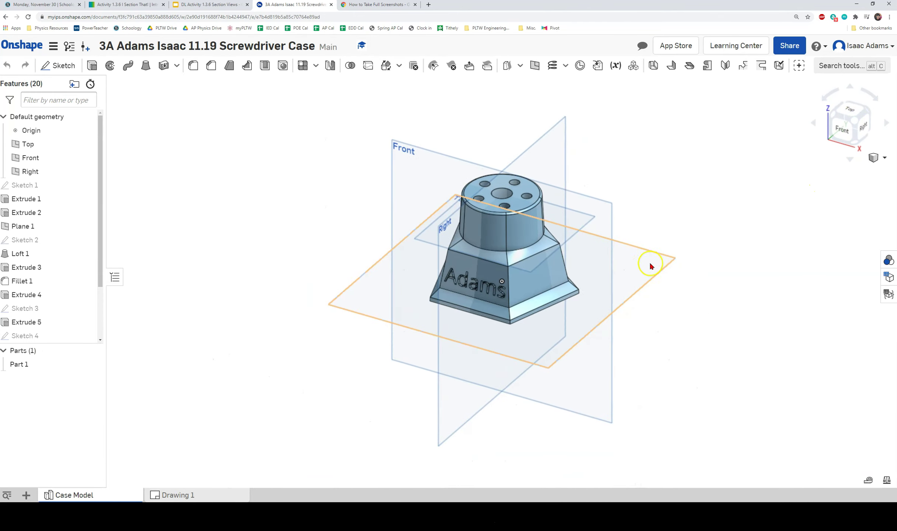
scroll(525, 210, "up", 2)
middle_click_drag(526, 211, 599, 223)
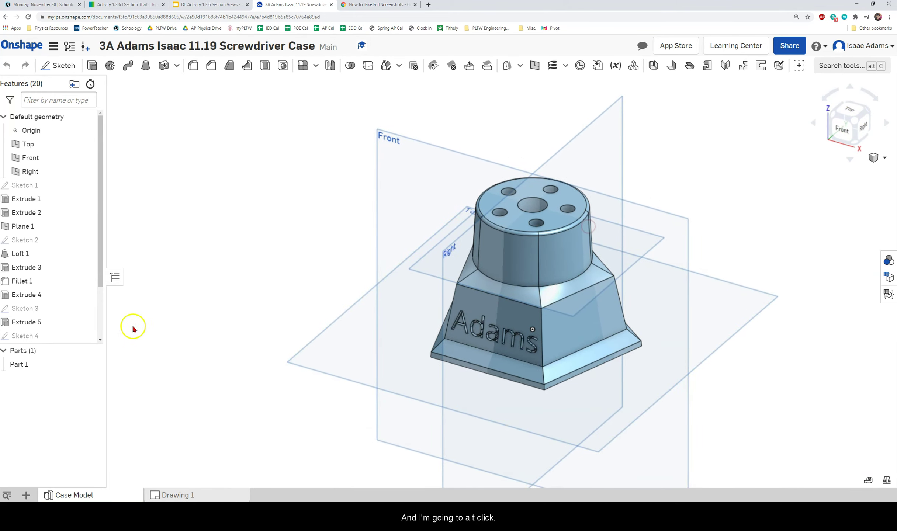
right_click(23, 367)
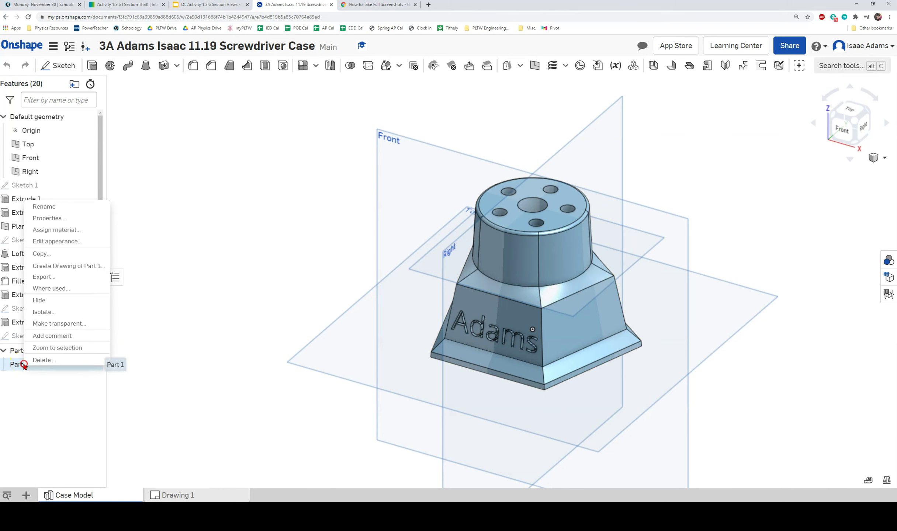
Step: Assign ABS (density 0.038 lb/in³) as Part 1's material
left_click(73, 232)
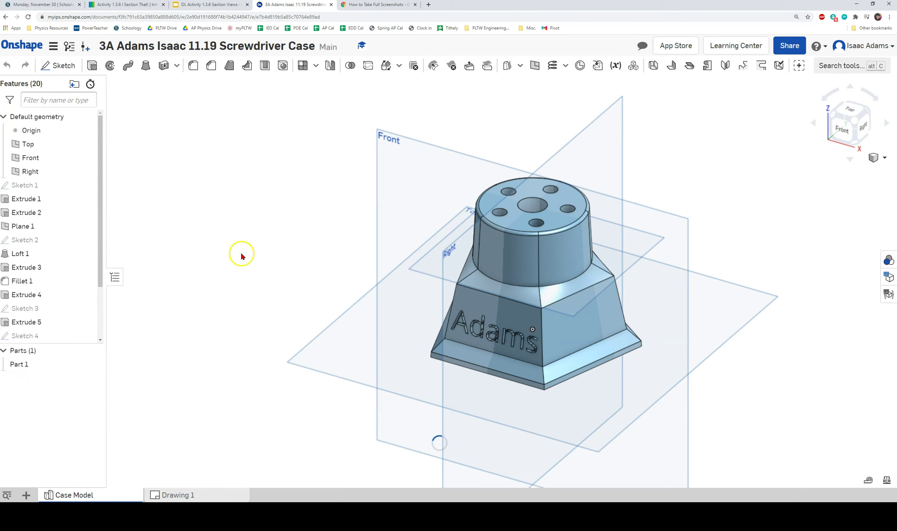
left_click(29, 367)
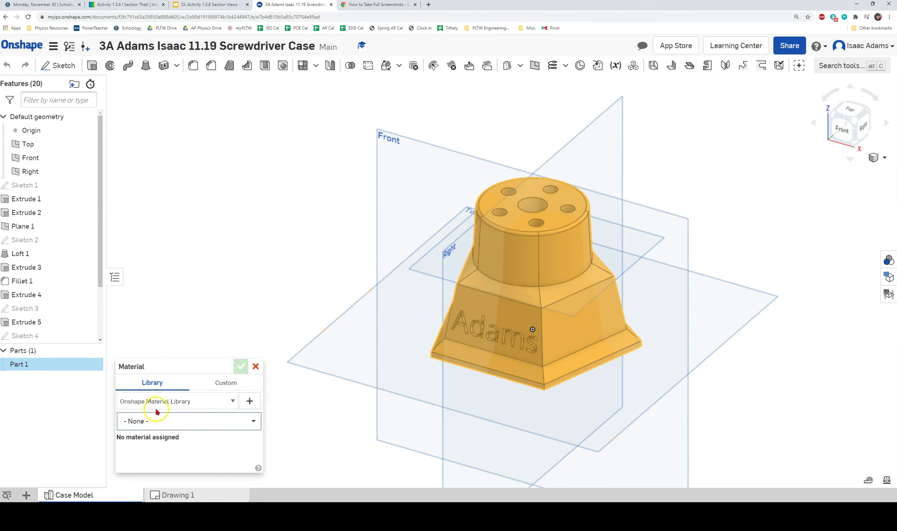
left_click(158, 422)
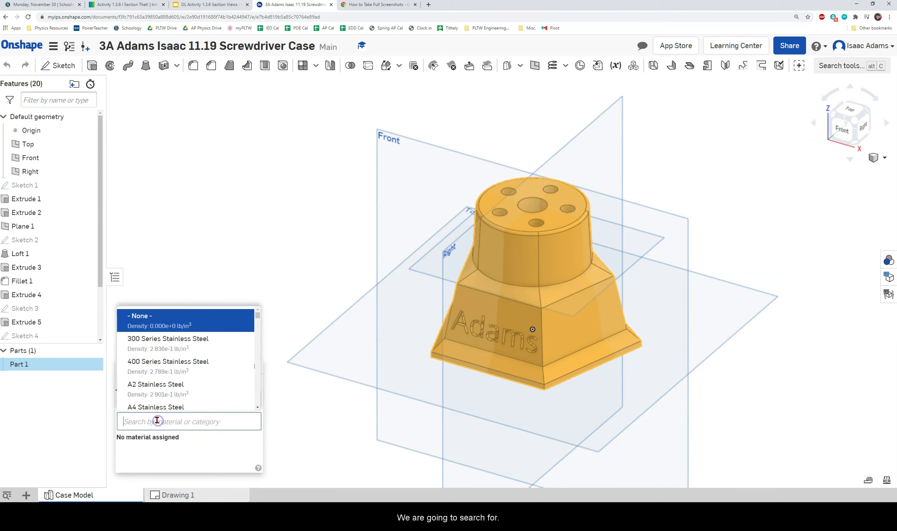
type("abs")
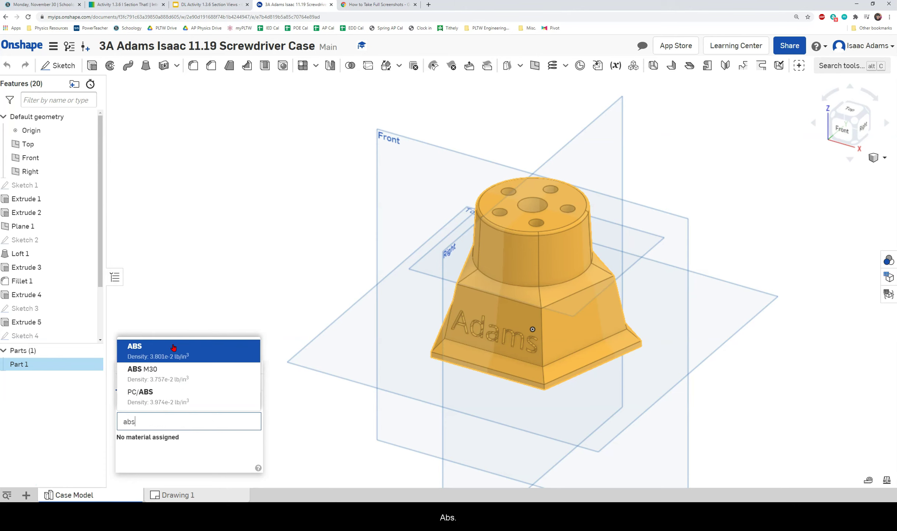
left_click(145, 361)
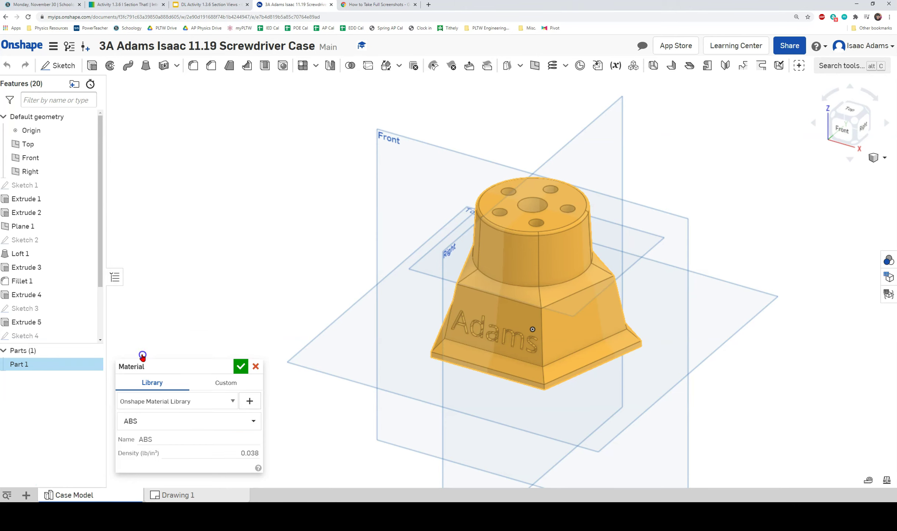
left_click(241, 367)
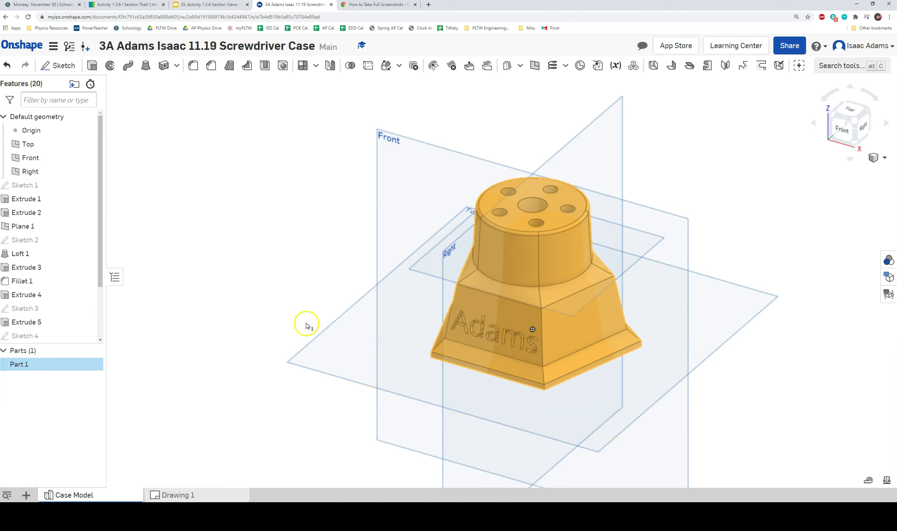
Step: Measure Part 1's mass properties (0.105 lb, 2.754 in³, 57.102 in²) and close the readout
left_click(220, 320)
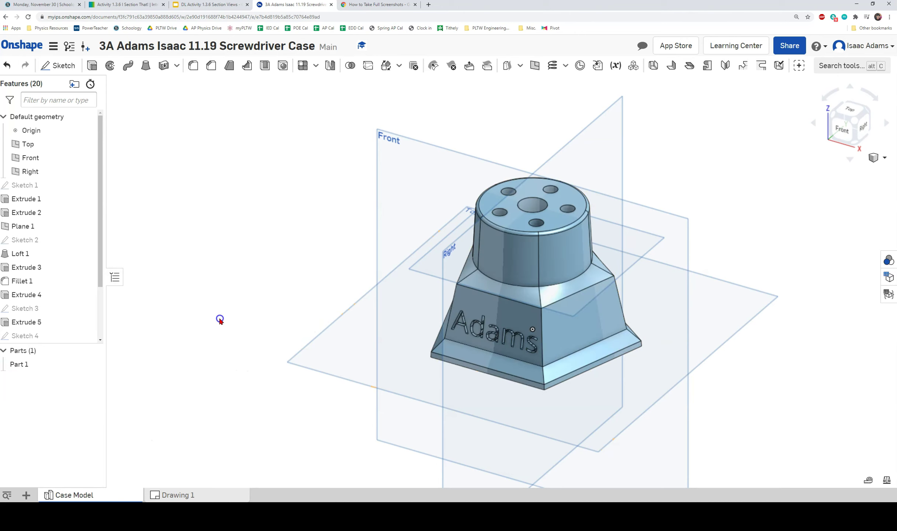
left_click(887, 481)
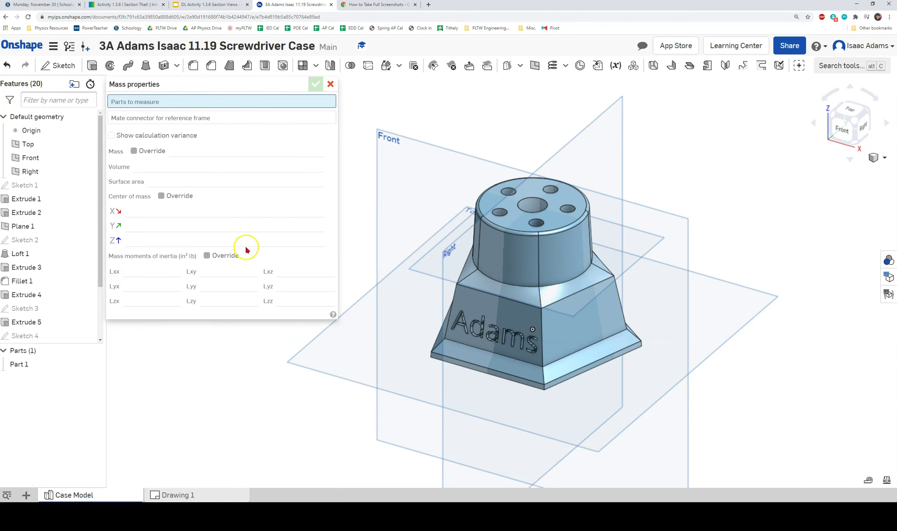
left_click(28, 366)
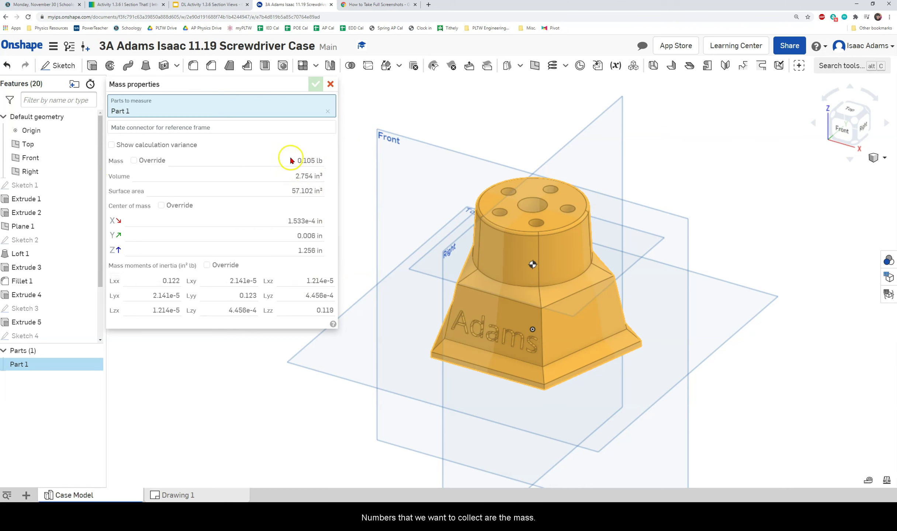
mouse_move(301, 179)
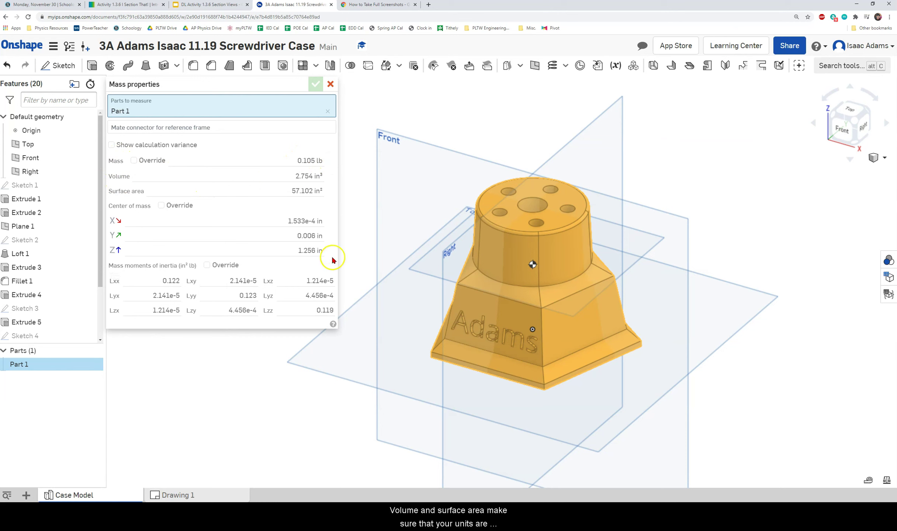
mouse_move(321, 162)
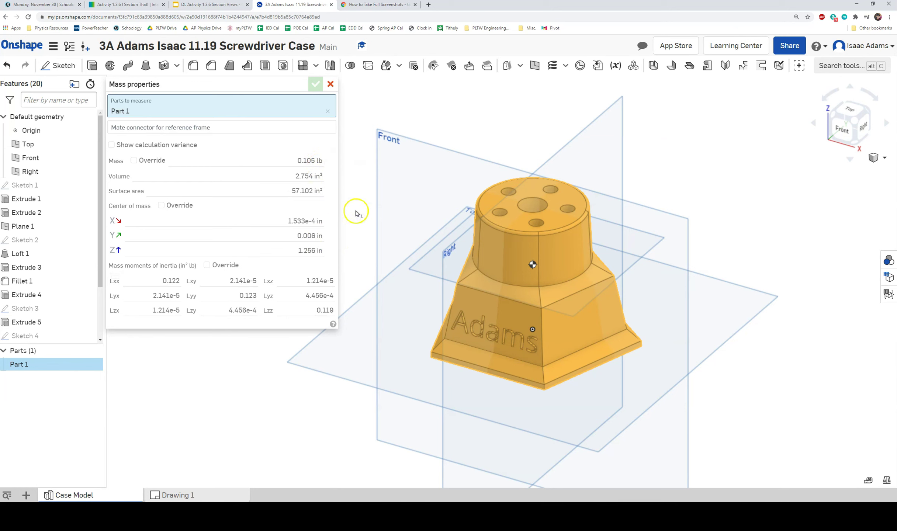
left_click(331, 84)
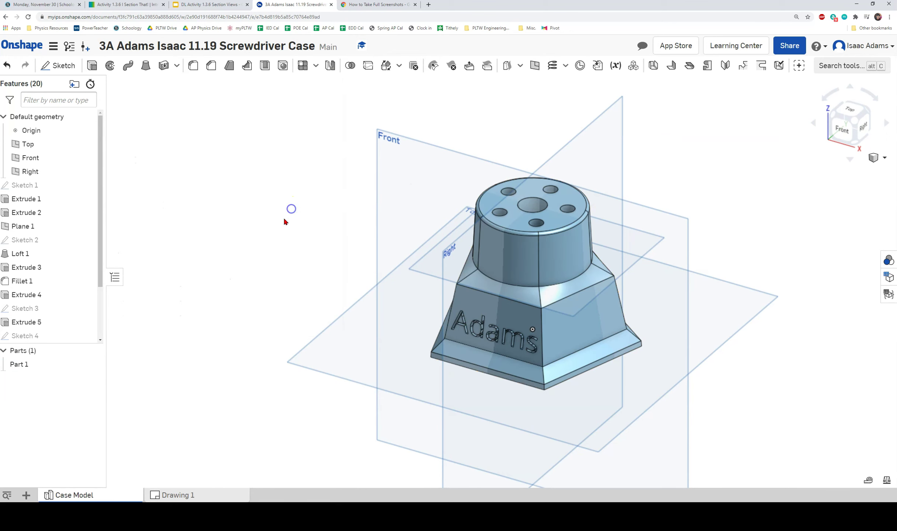
Step: Review the deck's slides 2 to 5, ending on Crank Arm Section View, then return to Onshape
left_click(196, 5)
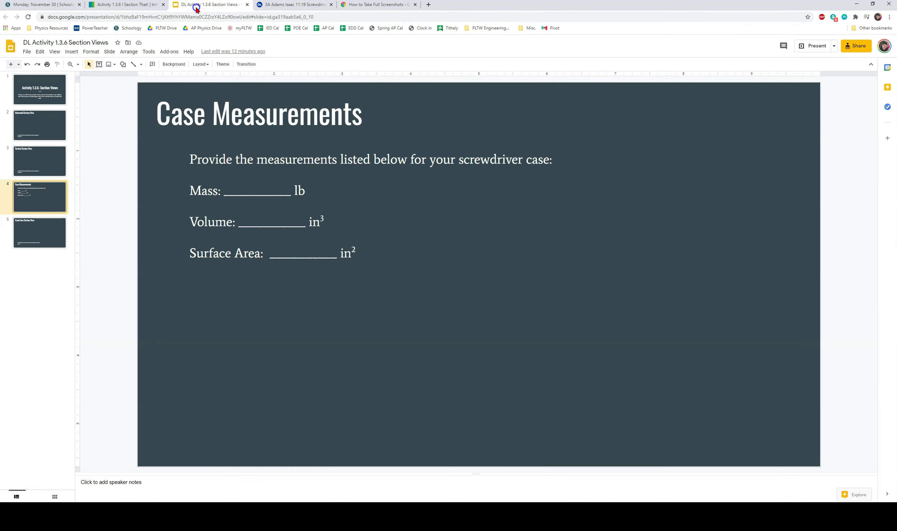
left_click(42, 122)
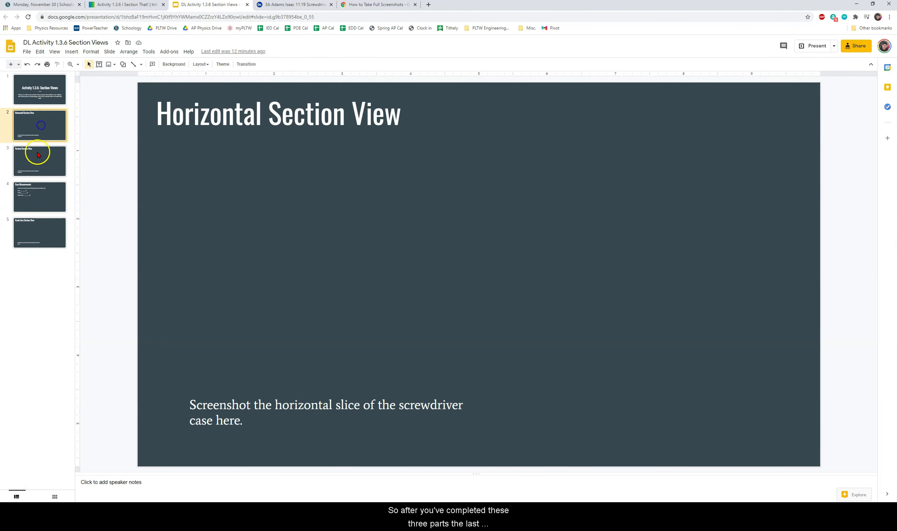
left_click(43, 159)
left_click(50, 197)
left_click(57, 235)
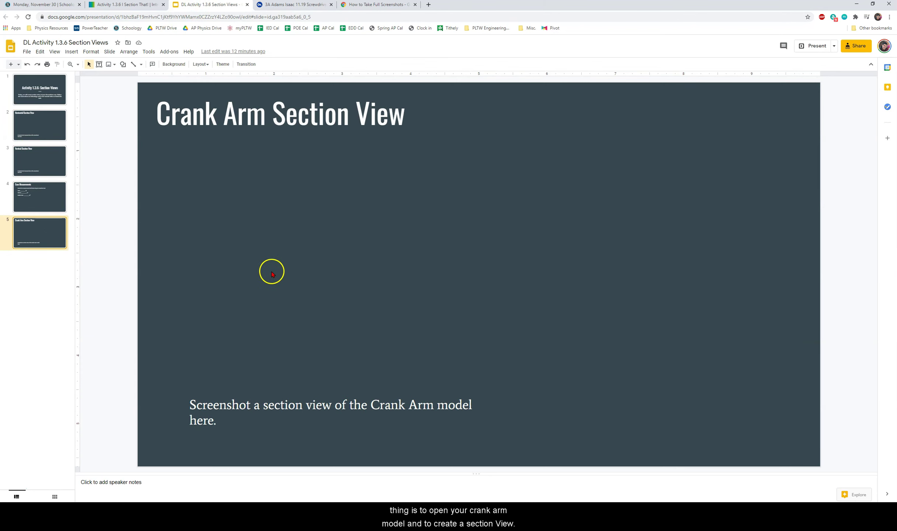
left_click(303, 6)
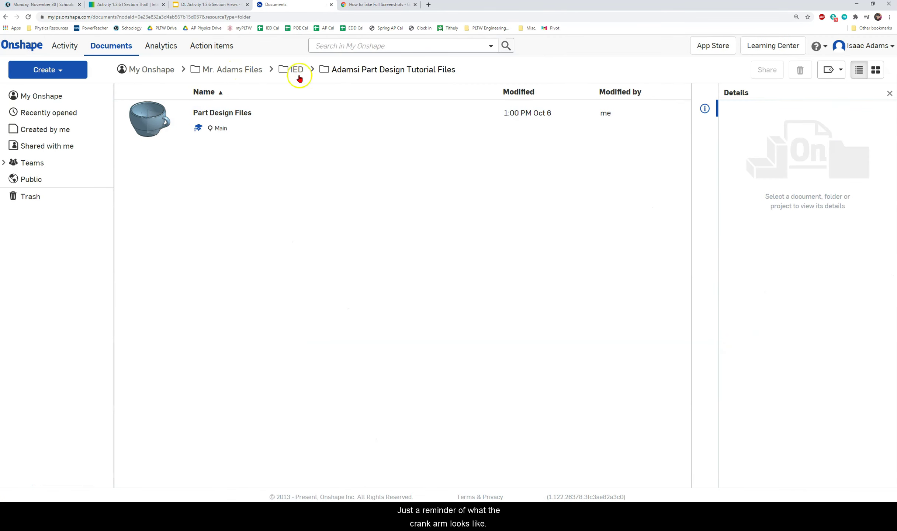
Step: Open the IED_DL_135_Trammel_Toy_Crank_Arm document from the IED folder
left_click(242, 70)
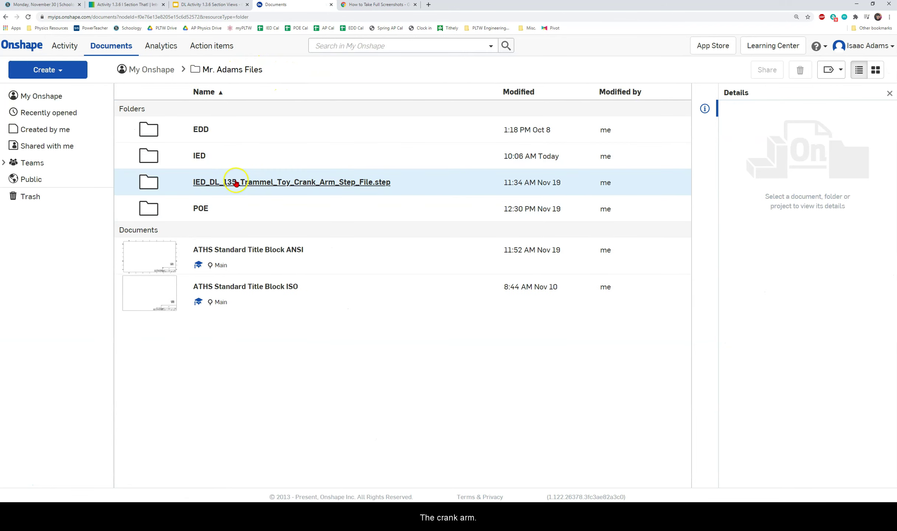
double_click(201, 155)
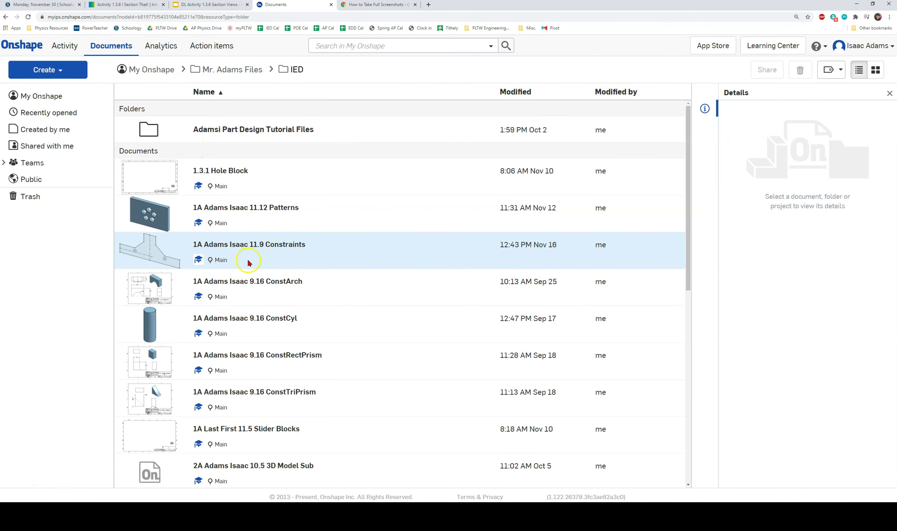
scroll(248, 262, "down", 10)
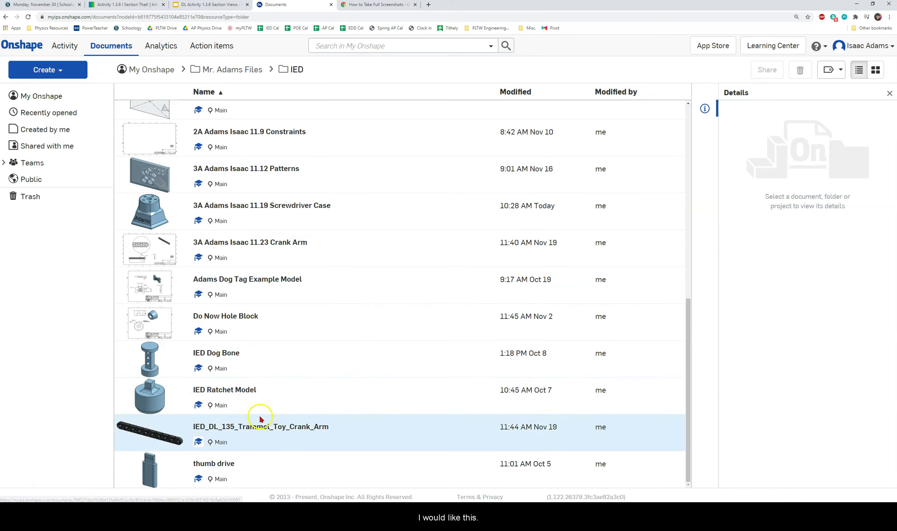
double_click(260, 427)
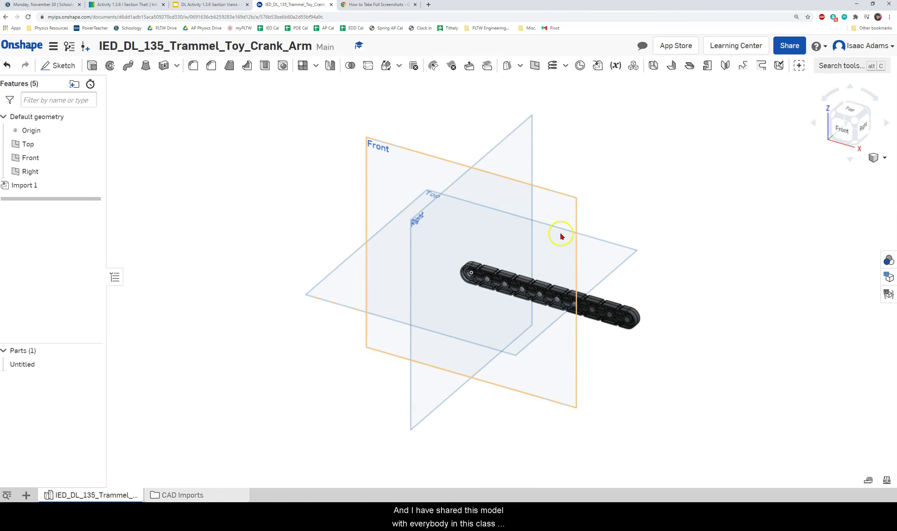
middle_click_drag(561, 236, 491, 186)
scroll(457, 255, "up", 5)
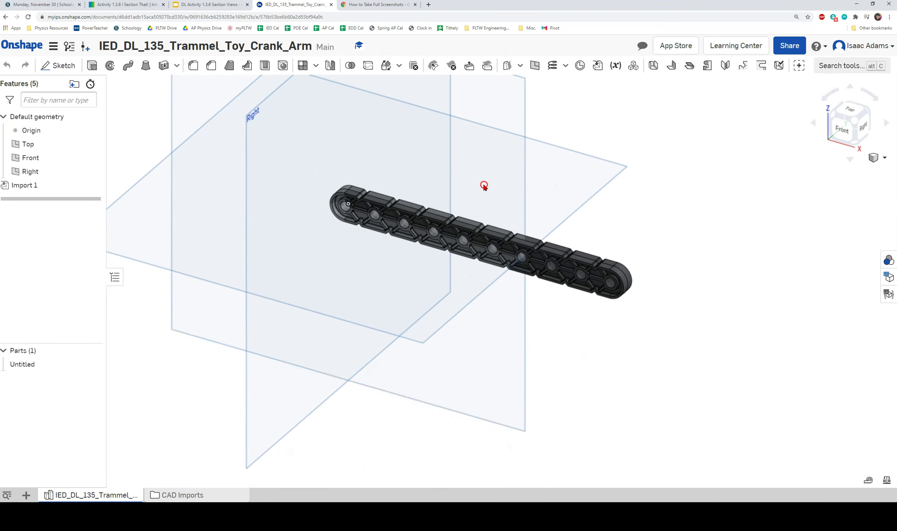
scroll(484, 181, "up", 2)
scroll(457, 187, "down", 5)
scroll(561, 236, "up", 4)
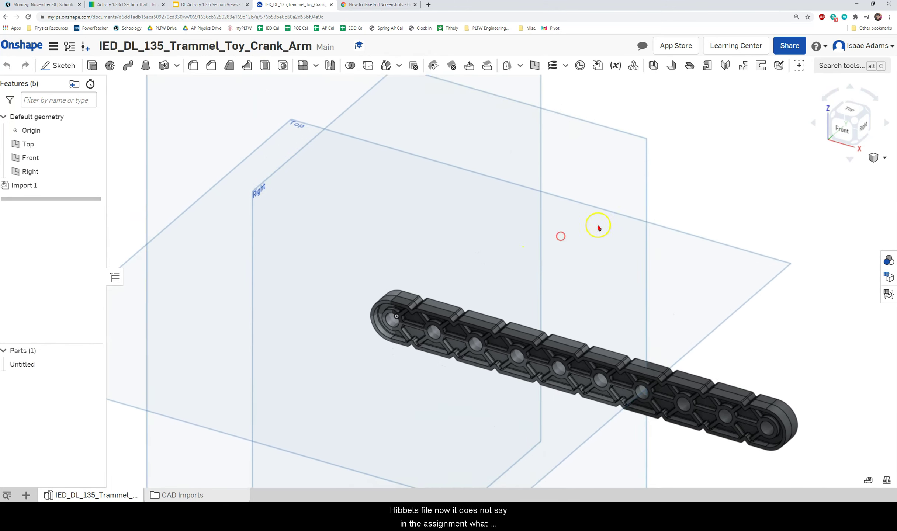
right_click_drag(485, 151, 435, 266)
left_click(864, 111)
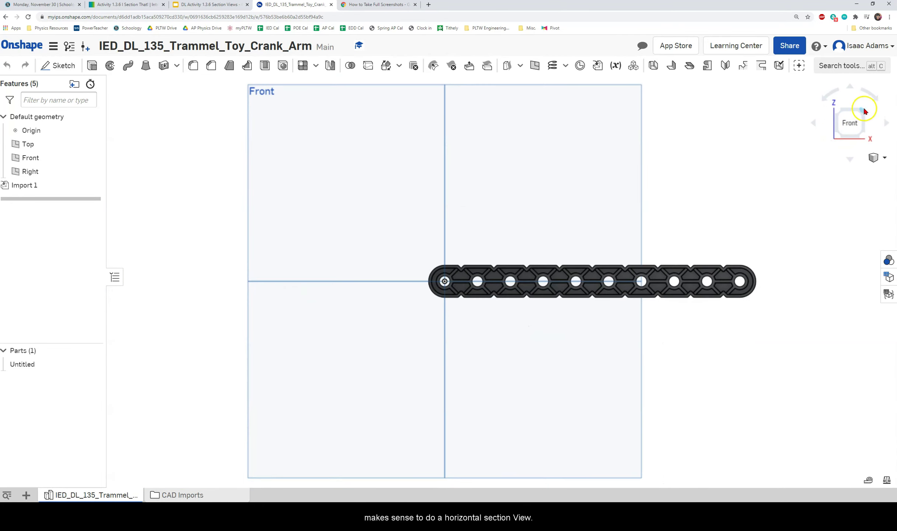
left_click(863, 110)
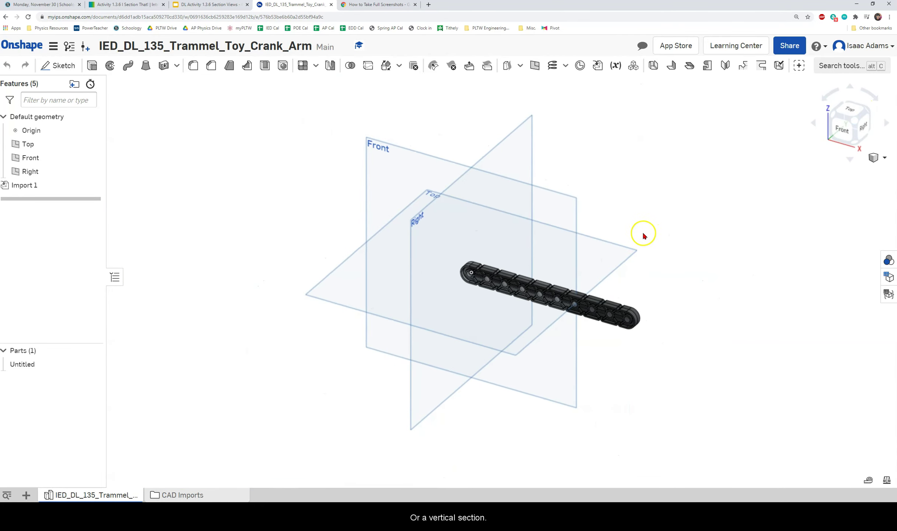